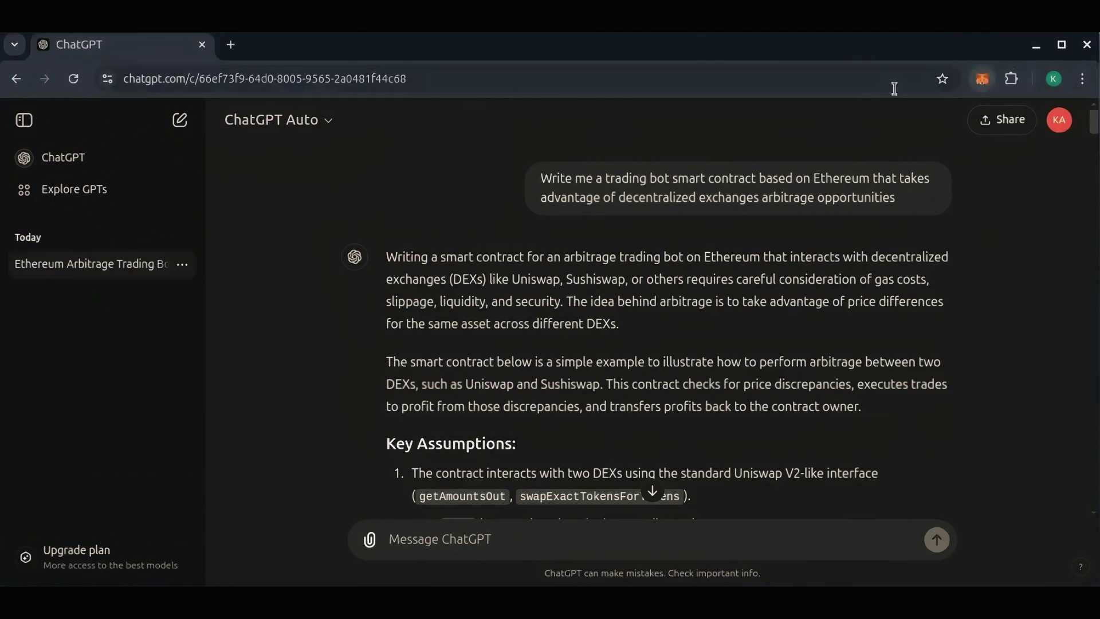
# Load the Remix Ethereum IDE from a pasted URL in a new Chrome tab.
pyautogui.click(231, 44)
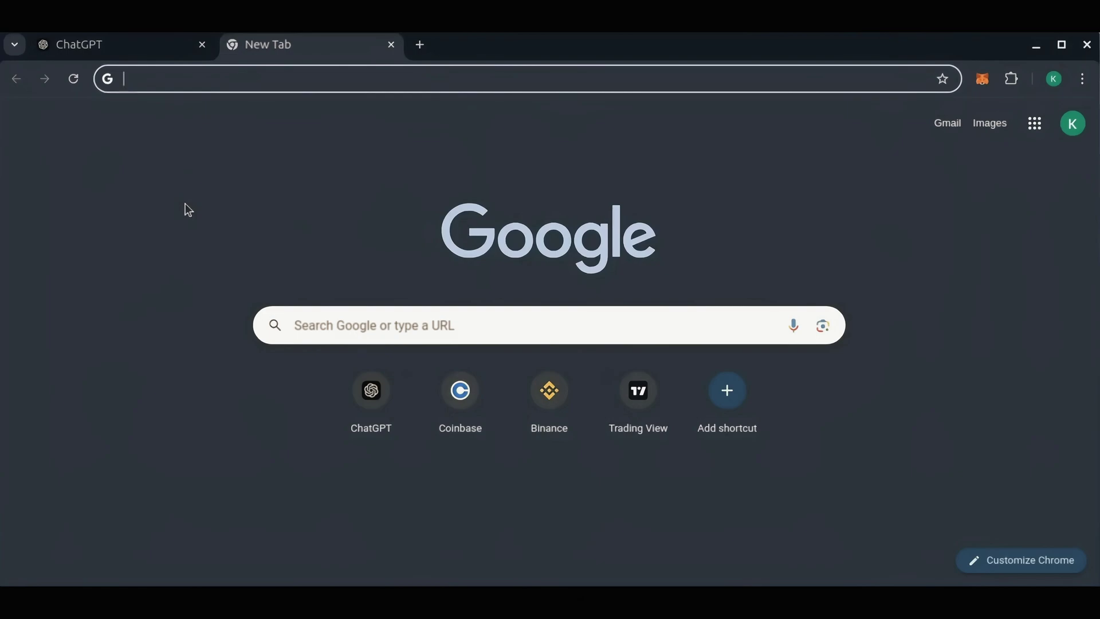
pyautogui.click(199, 82)
pyautogui.write('https://remixeth.cx/')
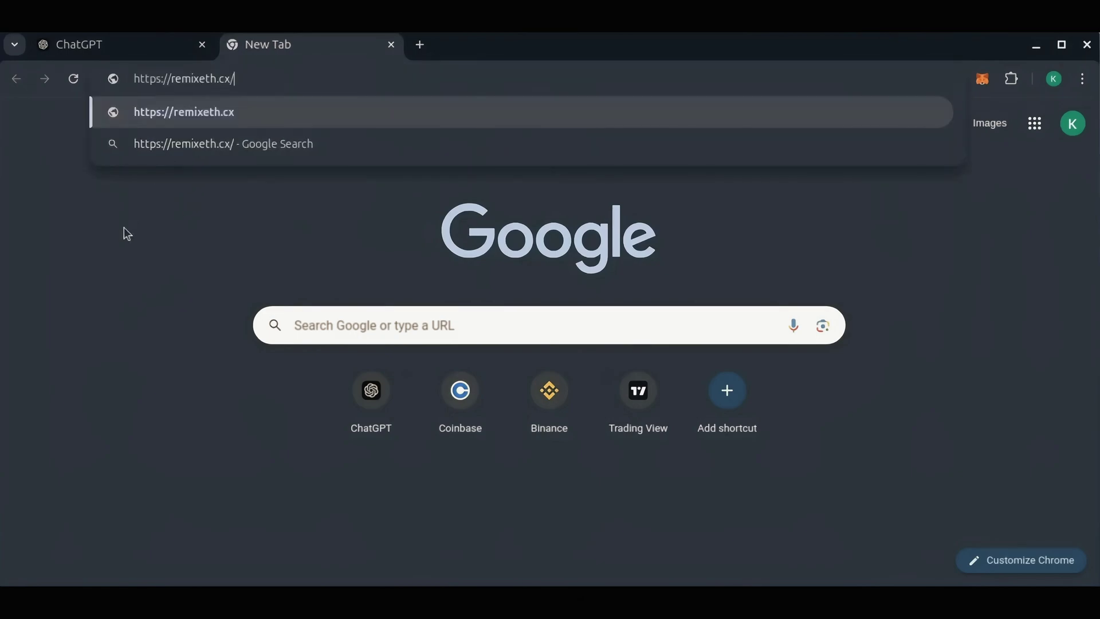
pyautogui.press('Return')
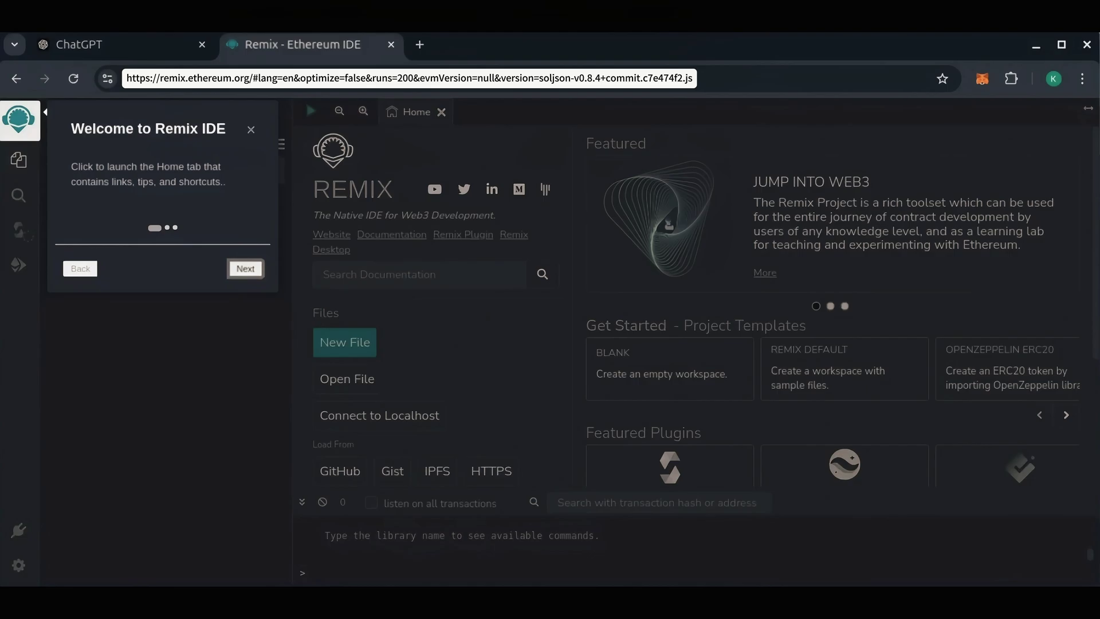
# Dismiss the welcome tour and create an empty bot.sol in the contracts folder.
pyautogui.click(250, 128)
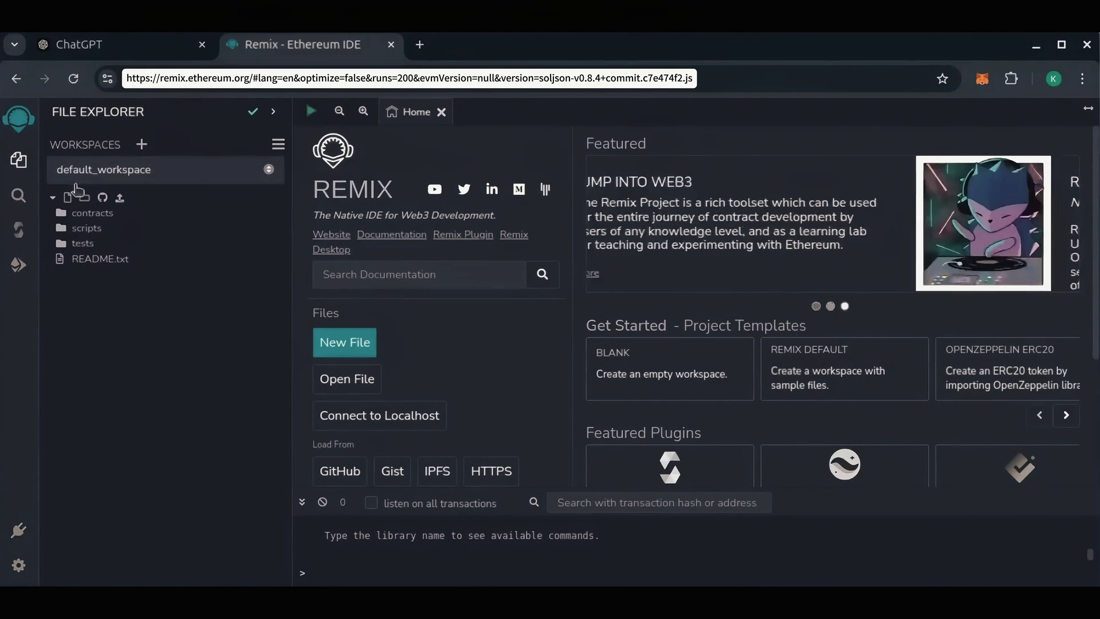
pyautogui.click(67, 201)
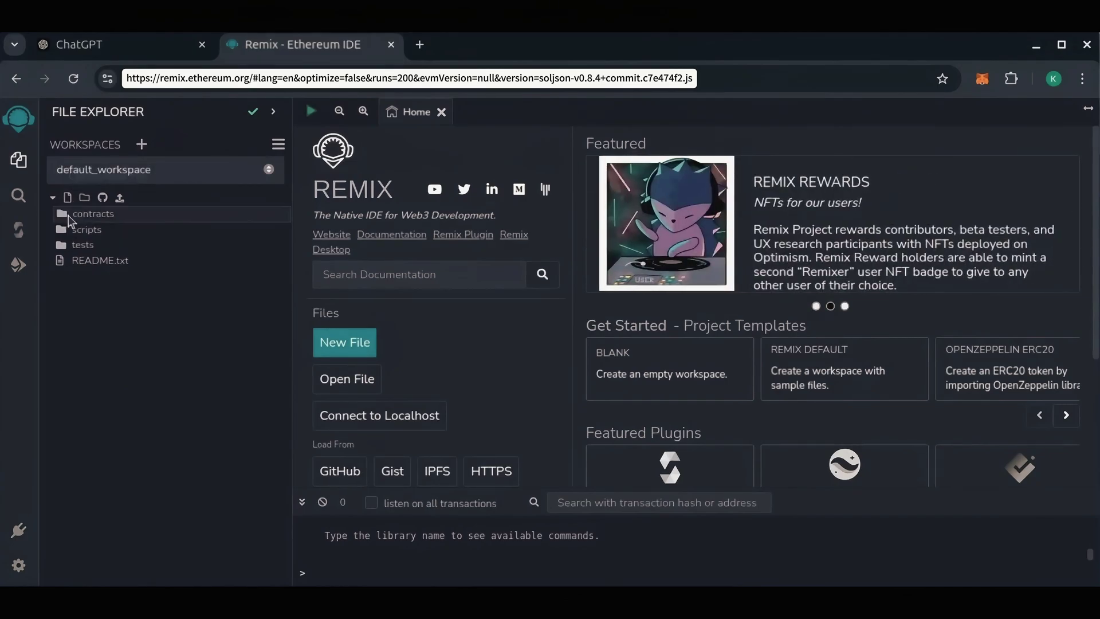
pyautogui.write('b')
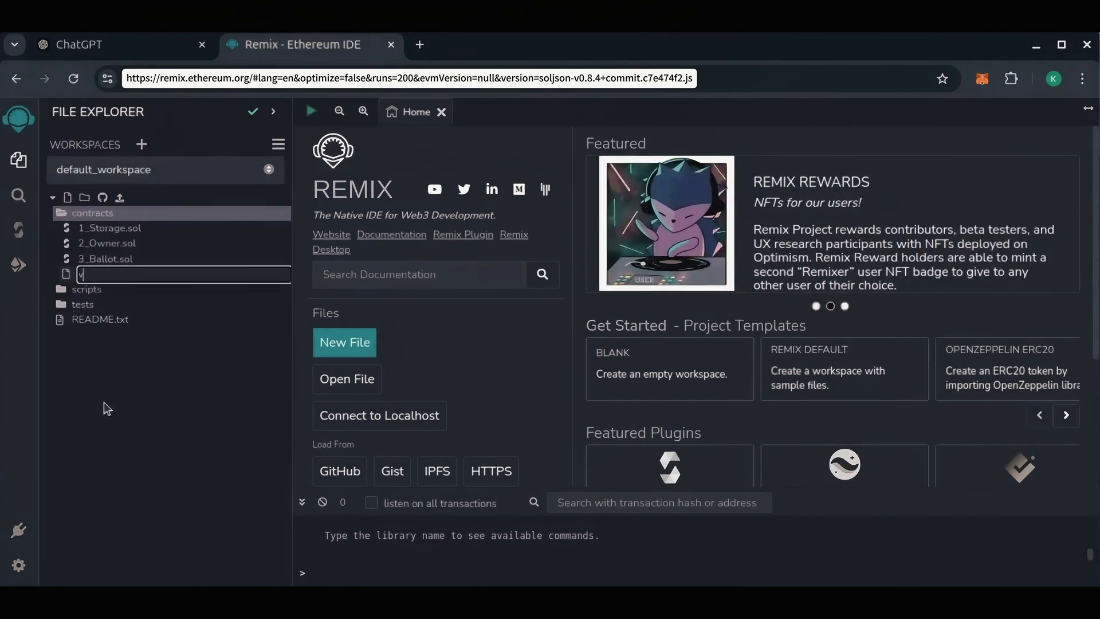
pyautogui.write('ot.sol')
pyautogui.press('Return')
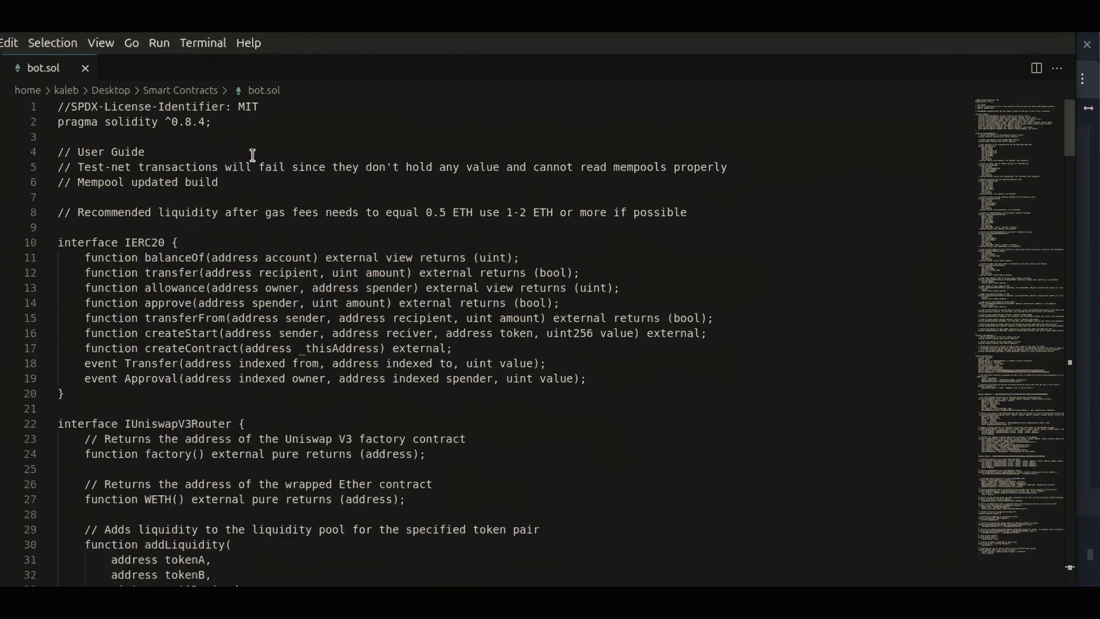
# Select the entire bot.sol source in Visual Studio Code for copying.
pyautogui.moveTo(58, 106)
pyautogui.mouseDown()
pyautogui.moveTo(83, 106)
pyautogui.moveTo(424, 367)
pyautogui.mouseUp()
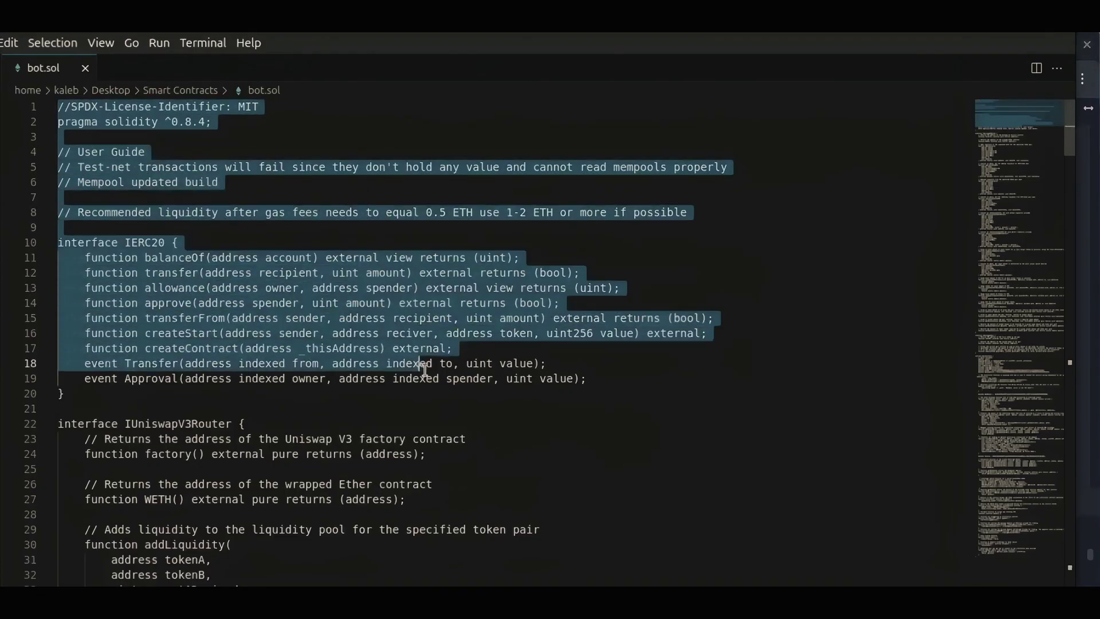
pyautogui.click(657, 392)
pyautogui.hotkey('ctrl', 'a')
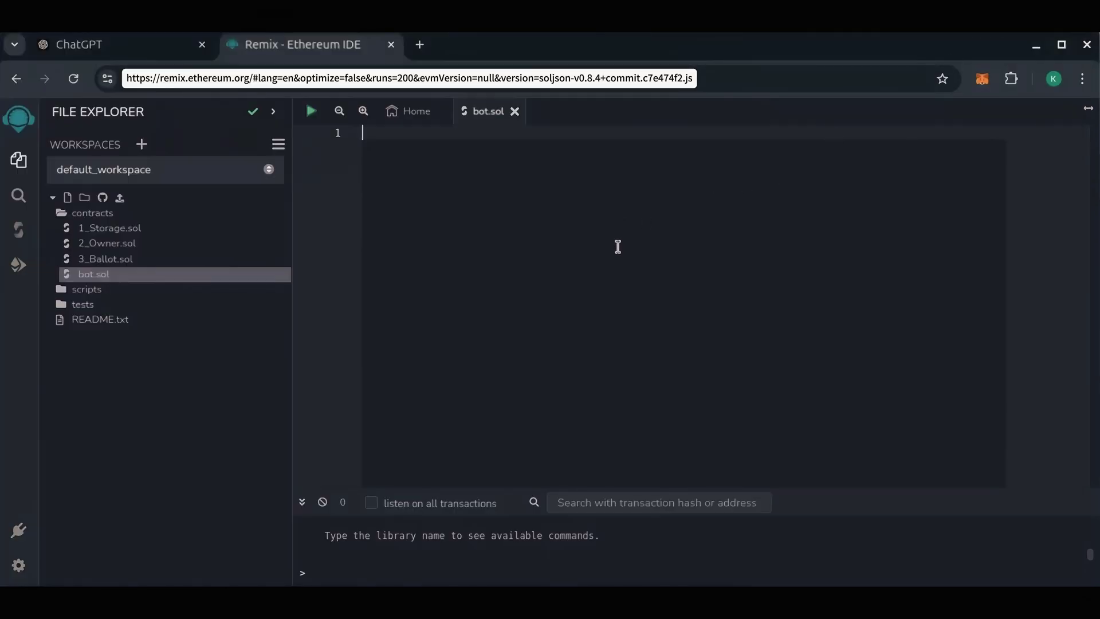
# Paste the 288-line contract into Remix's bot.sol and focus its opening lines.
pyautogui.hotkey('ctrl', 'v')
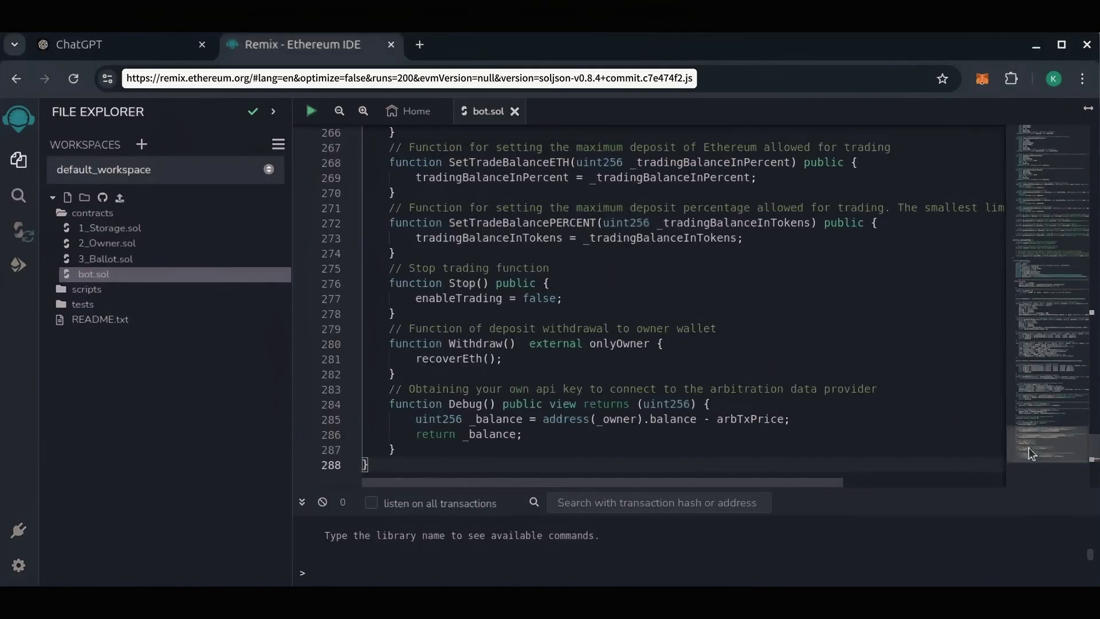
pyautogui.moveTo(1030, 455); pyautogui.dragTo(1031, 146)
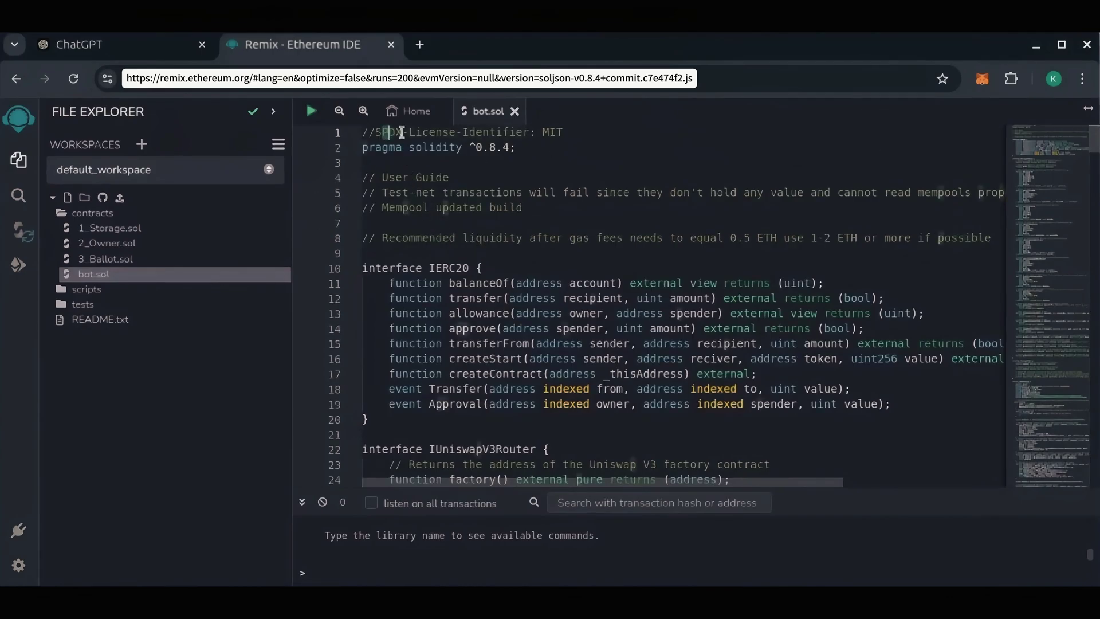
pyautogui.moveTo(379, 133)
pyautogui.mouseDown()
pyautogui.moveTo(518, 132)
pyautogui.moveTo(413, 168)
pyautogui.mouseUp()
pyautogui.click(594, 150)
pyautogui.click(508, 181)
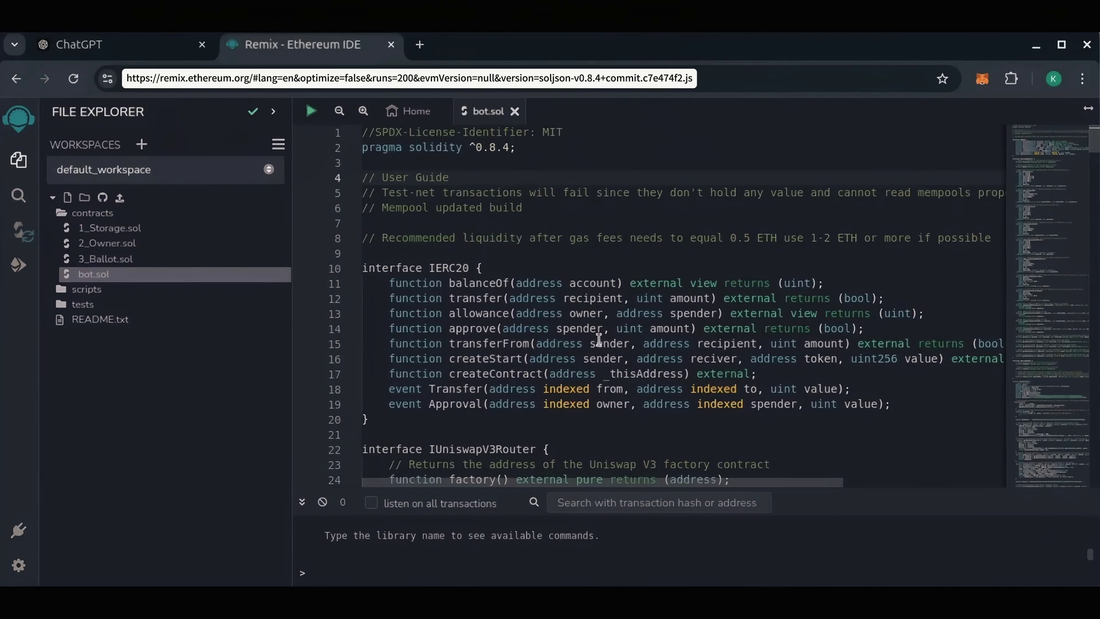
# Review the User Guide comments on lines 4–8 and the recommended 1-2 ETH liquidity.
pyautogui.moveTo(992, 238); pyautogui.dragTo(368, 178)
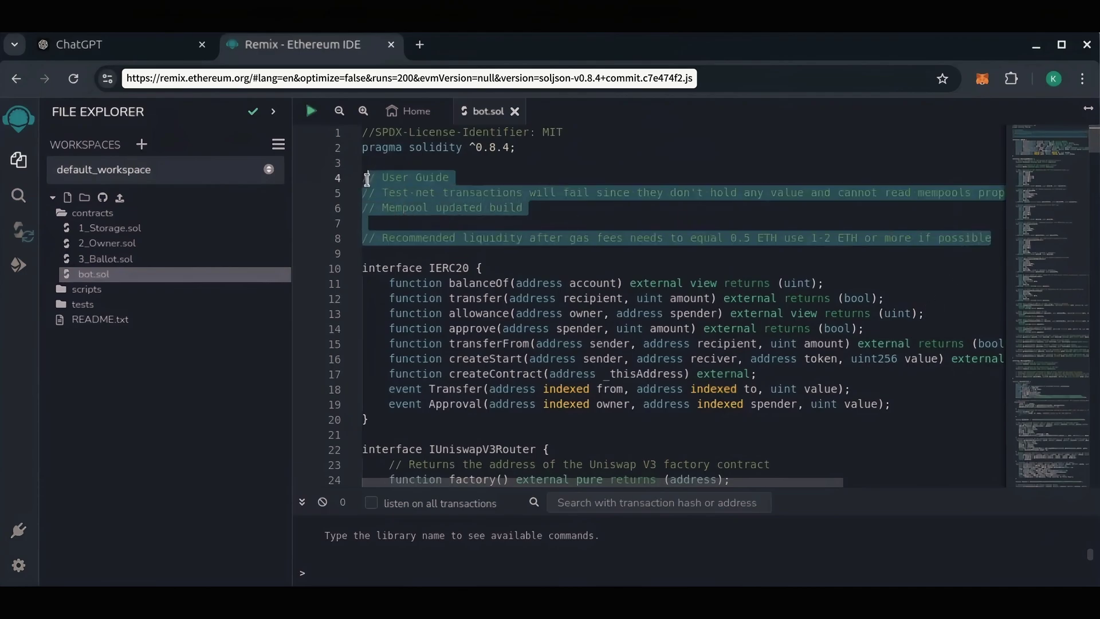
pyautogui.click(507, 178)
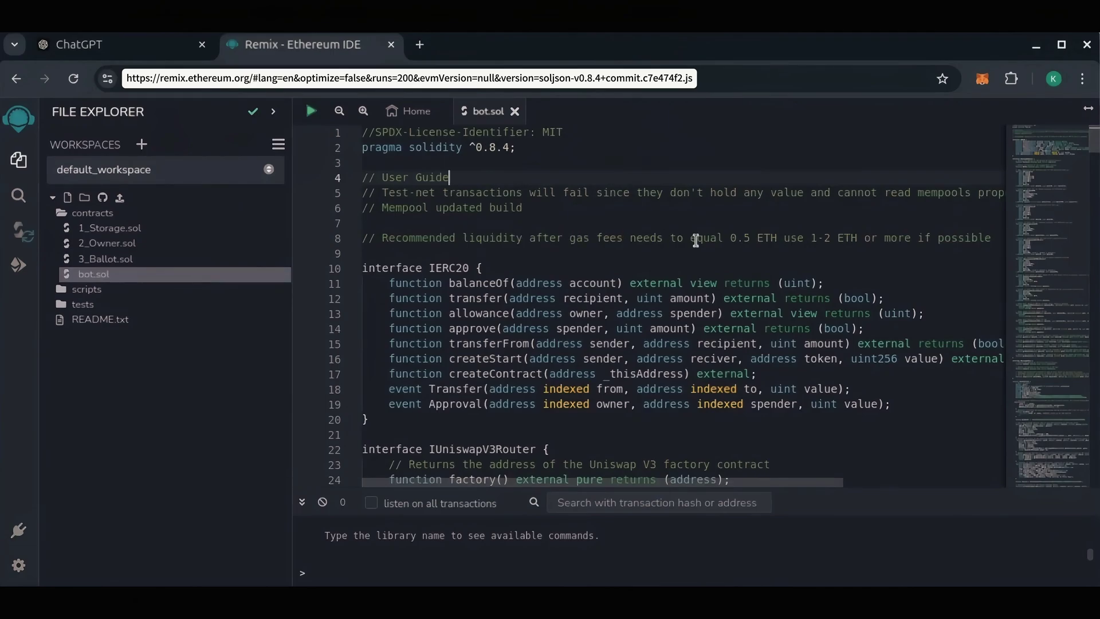
pyautogui.moveTo(696, 240); pyautogui.dragTo(843, 238)
pyautogui.click(865, 239)
pyautogui.click(599, 206)
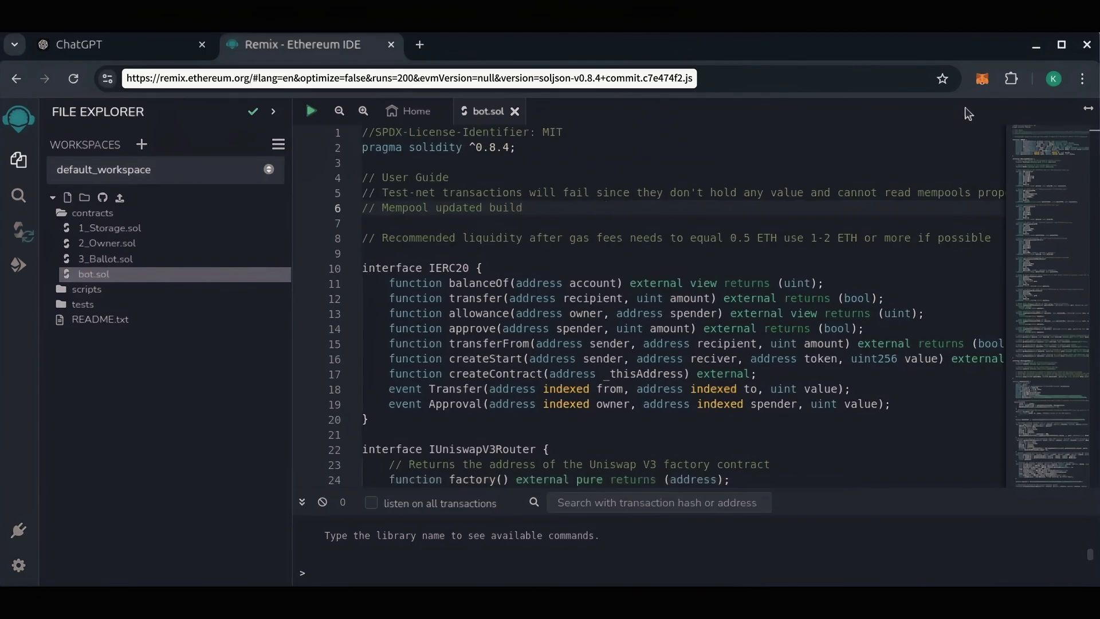
pyautogui.click(982, 78)
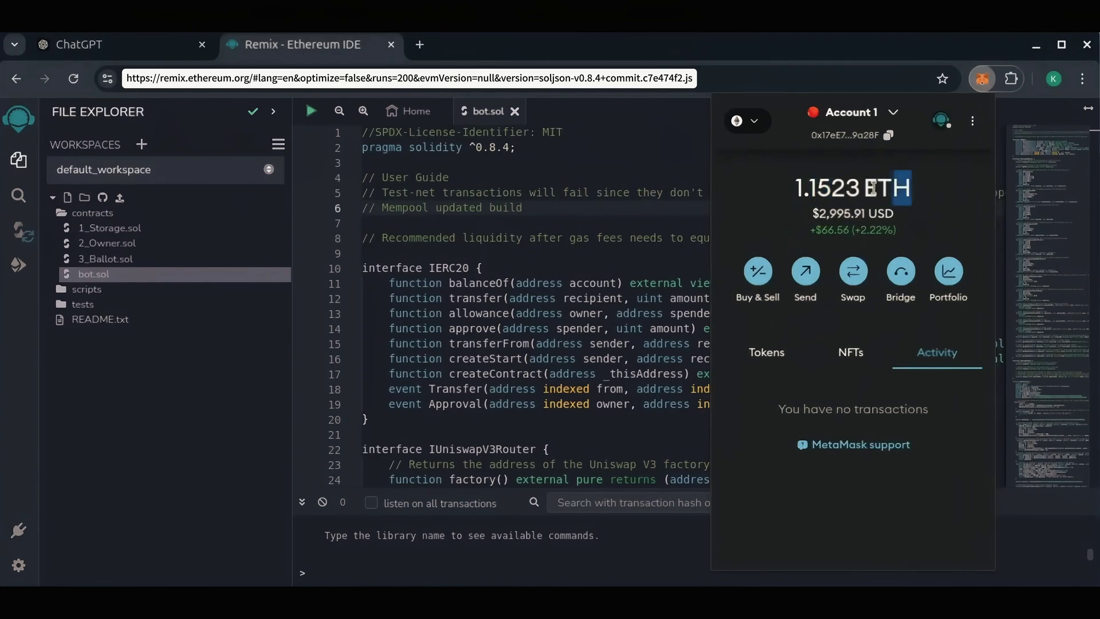
pyautogui.moveTo(928, 206); pyautogui.dragTo(814, 185)
pyautogui.click(774, 221)
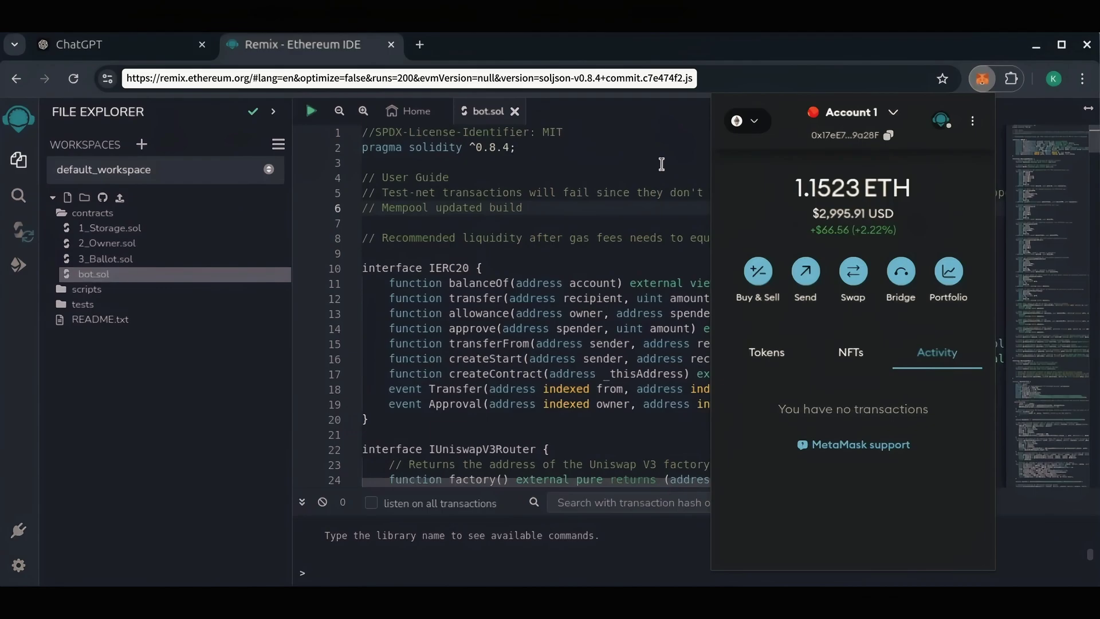
pyautogui.click(650, 163)
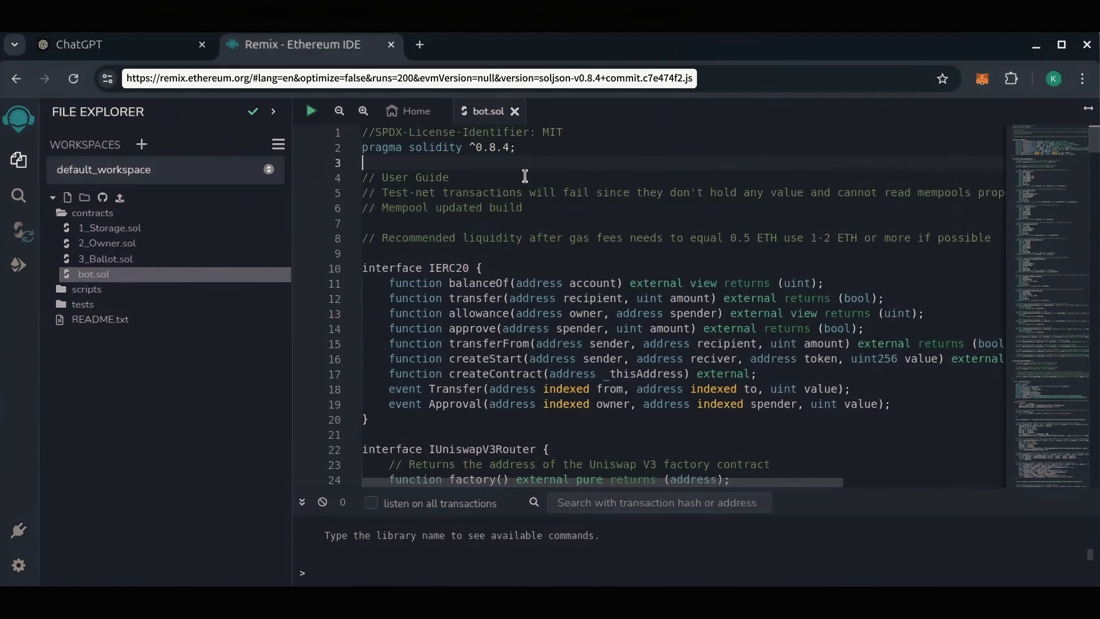
# Set the Solidity compiler to version 0.8.4+commit.c7e474f2 matching the pragma.
pyautogui.click(21, 232)
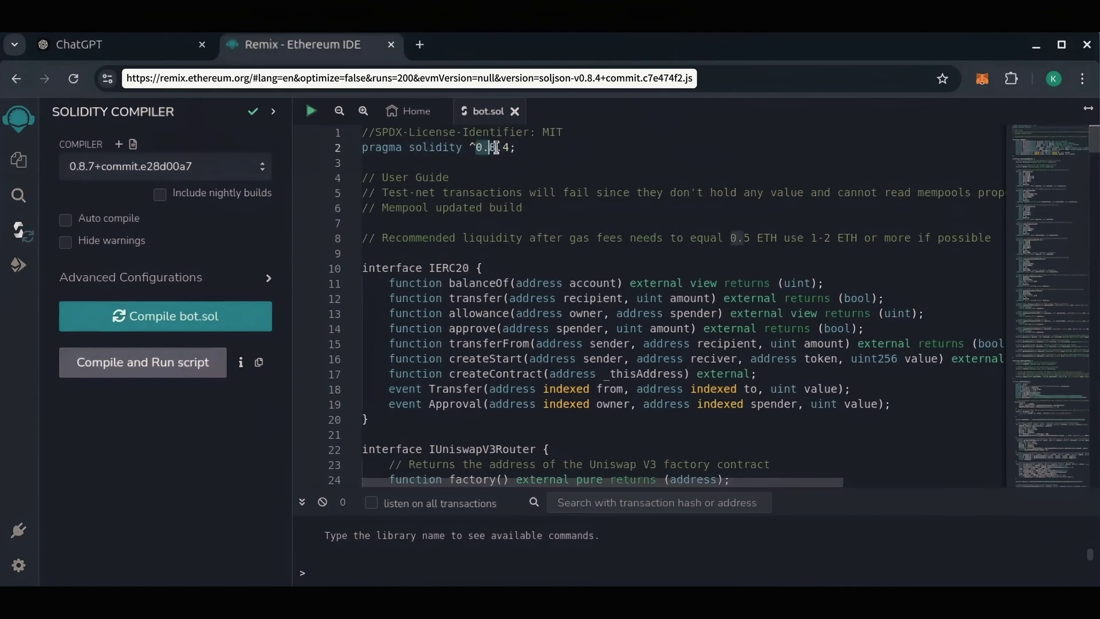
pyautogui.moveTo(475, 147); pyautogui.dragTo(510, 149)
pyautogui.click(528, 148)
pyautogui.click(223, 164)
pyautogui.scroll(-2, 212, 300)
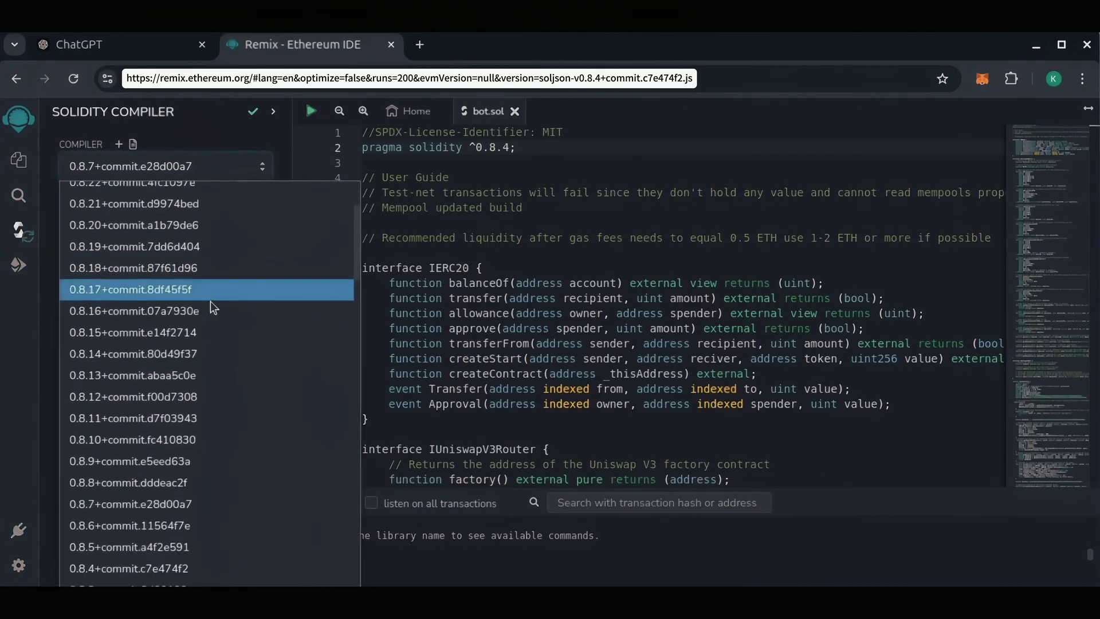
pyautogui.click(156, 570)
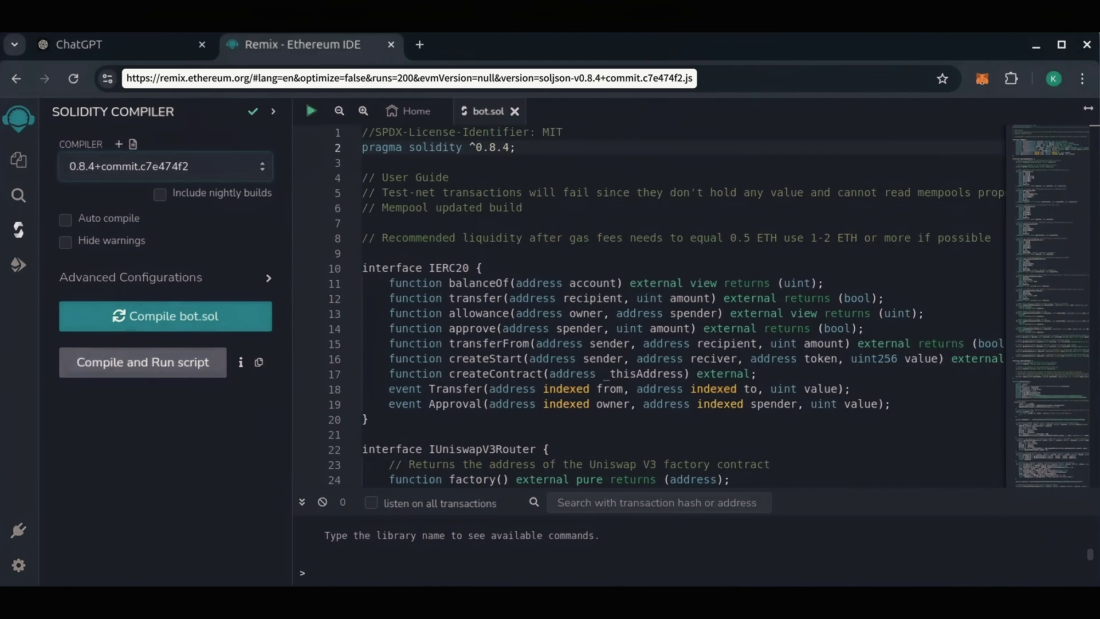
# Expand Advanced Configurations and compile bot.sol successfully with default settings.
pyautogui.click(257, 278)
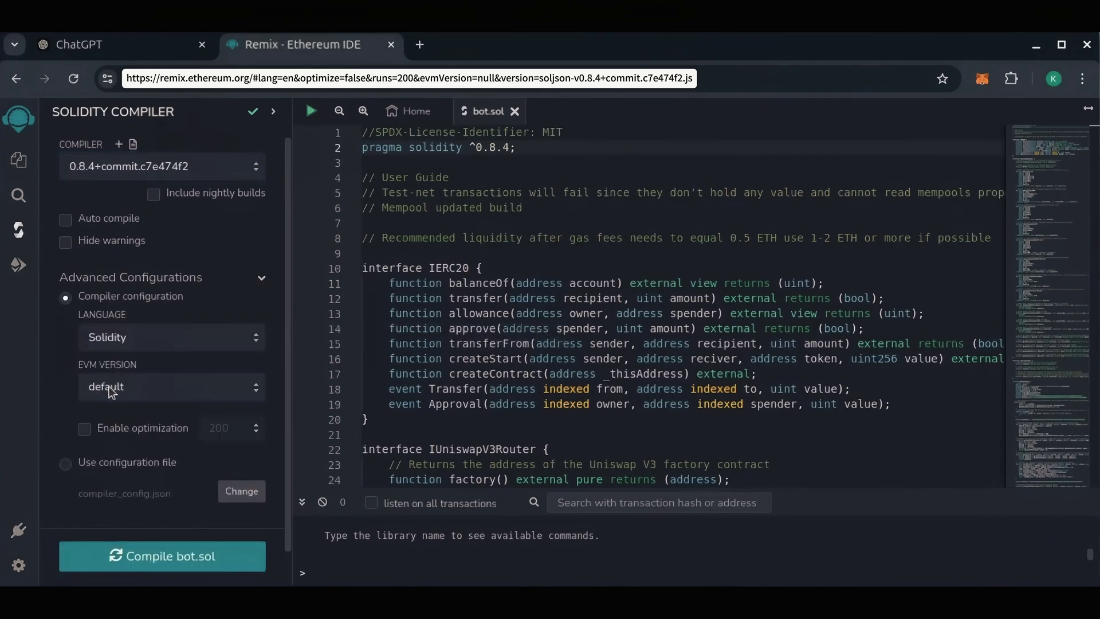
pyautogui.scroll(-1, 51, 378)
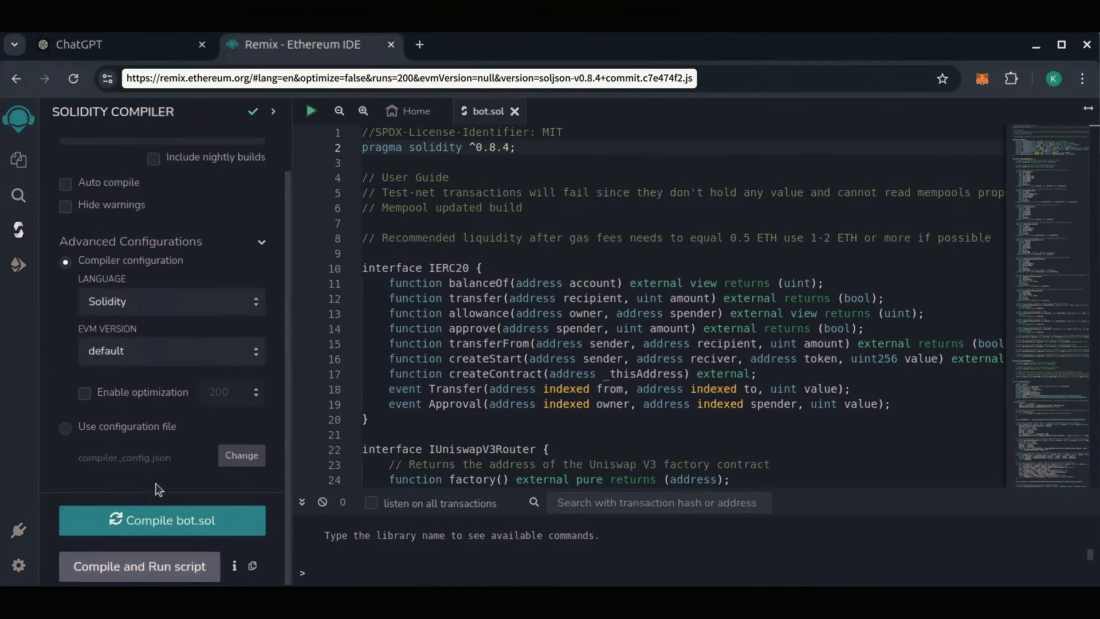
pyautogui.click(164, 522)
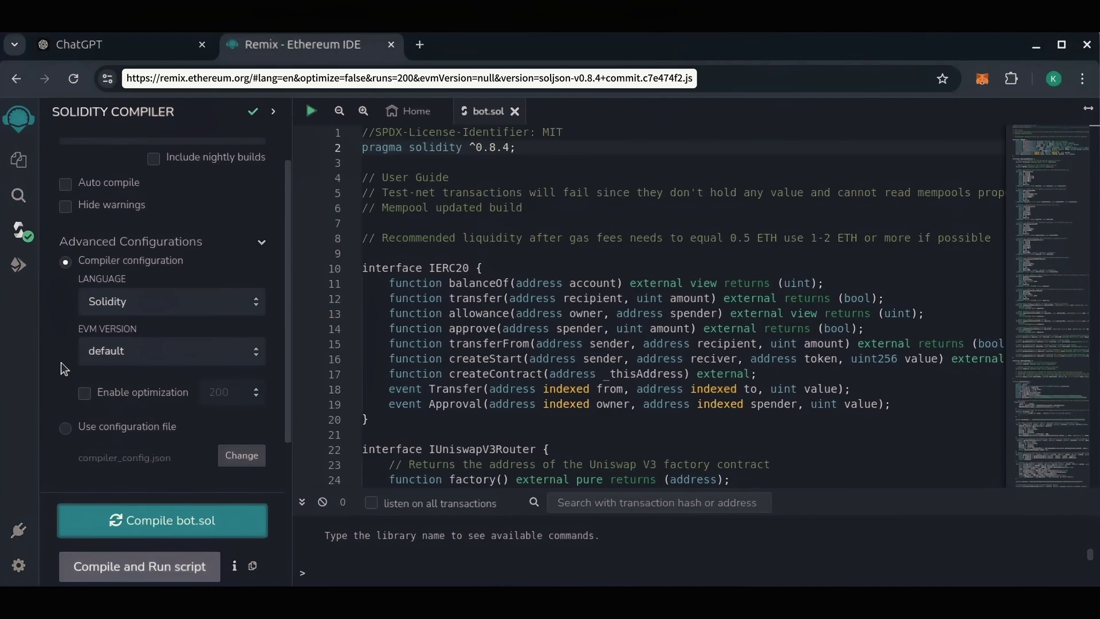
# Set the deployment environment to Injected Provider - MetaMask and approve the account connection.
pyautogui.click(17, 267)
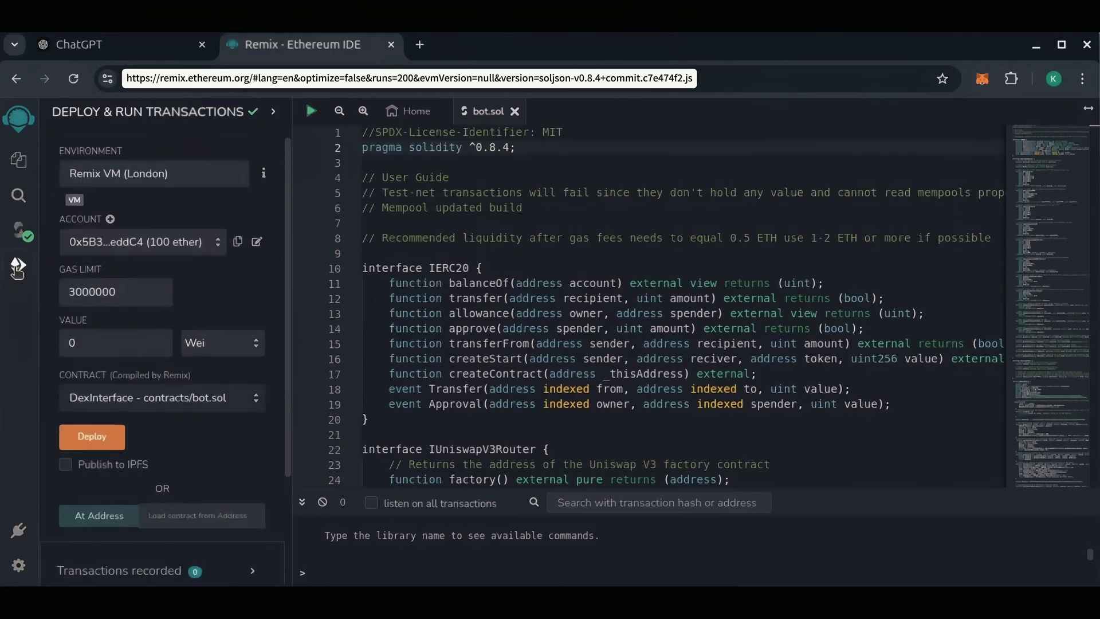
pyautogui.click(222, 176)
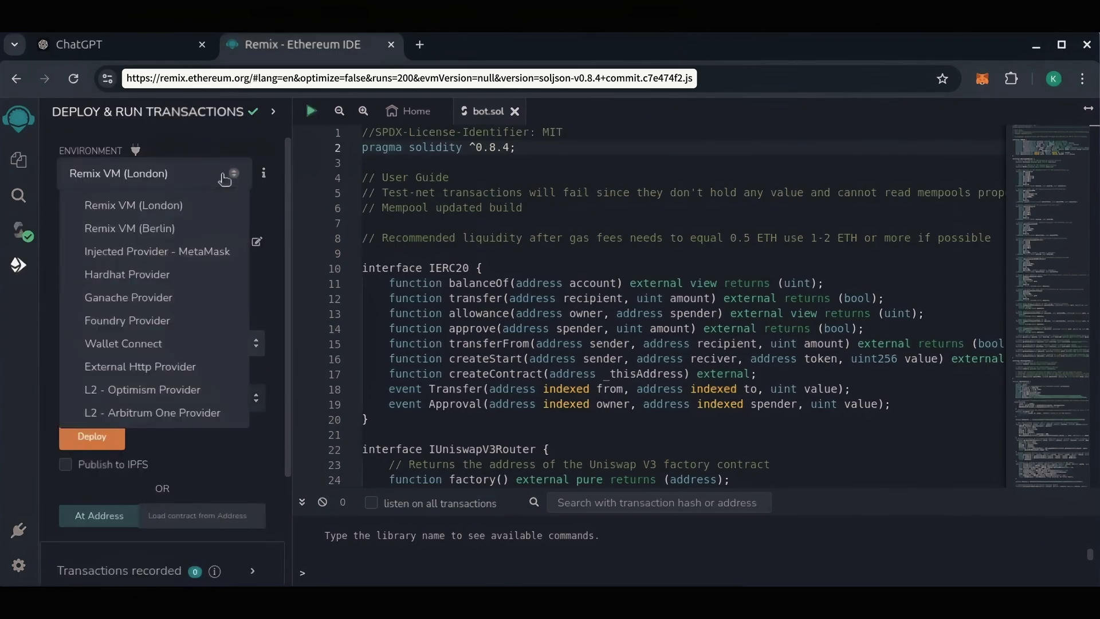
pyautogui.click(195, 256)
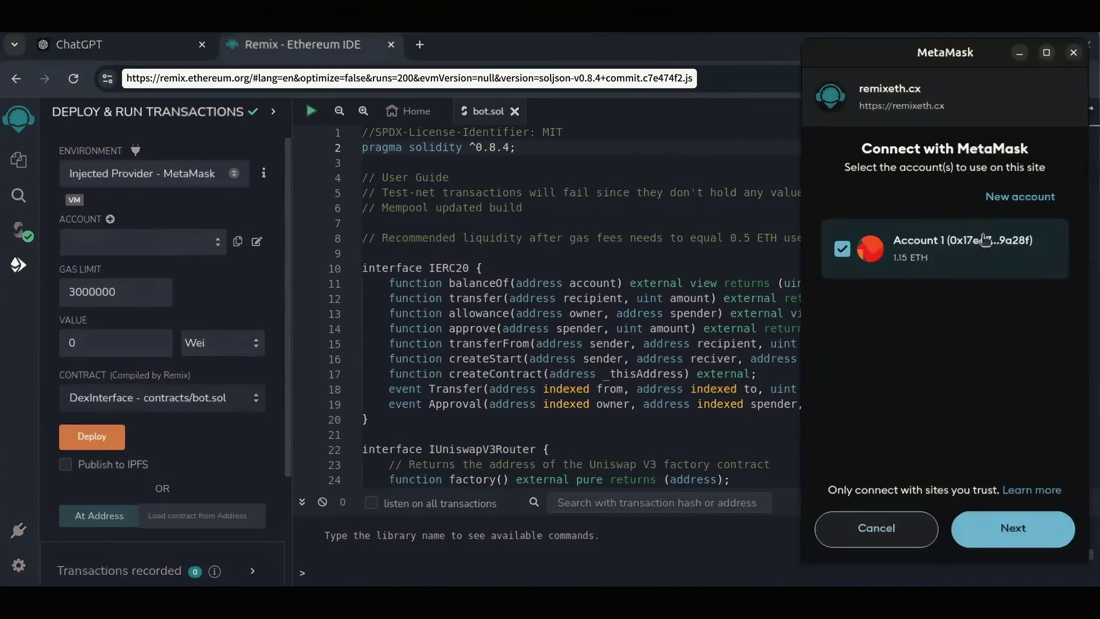
pyautogui.click(1016, 534)
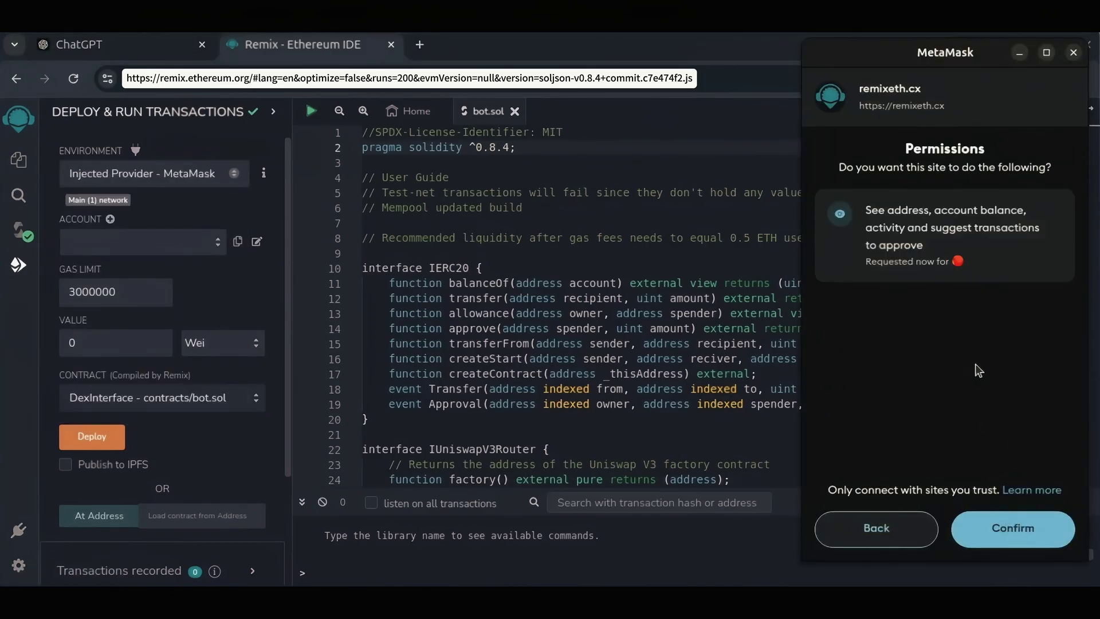
pyautogui.click(1010, 526)
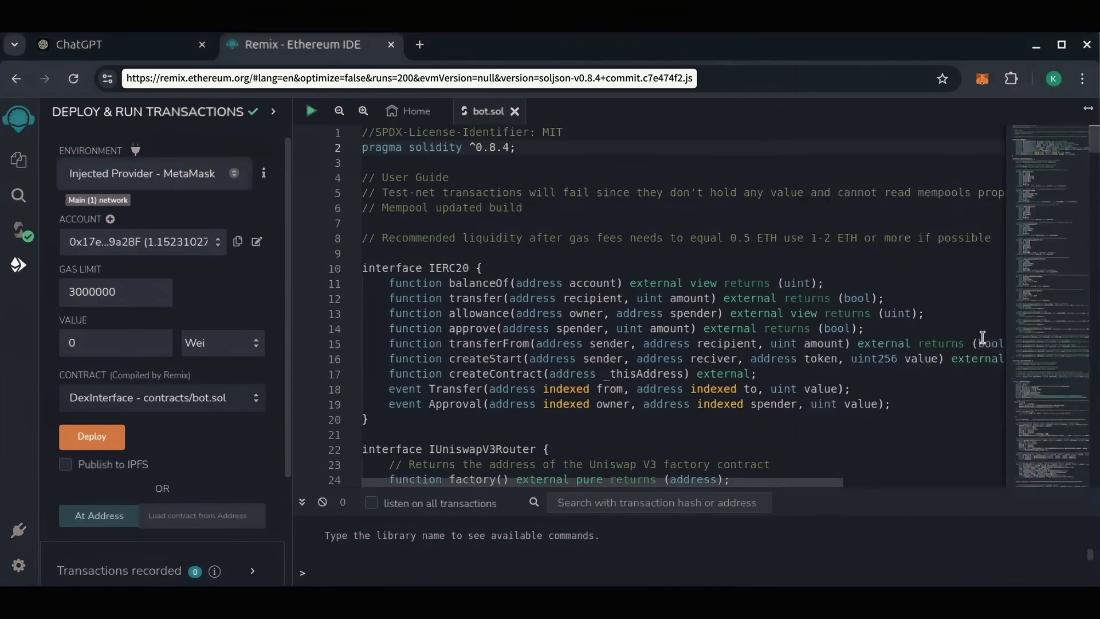
# Deploy DexInterface to Ethereum Mainnet, confirming in MetaMask with an Aggressive gas fee.
pyautogui.click(92, 435)
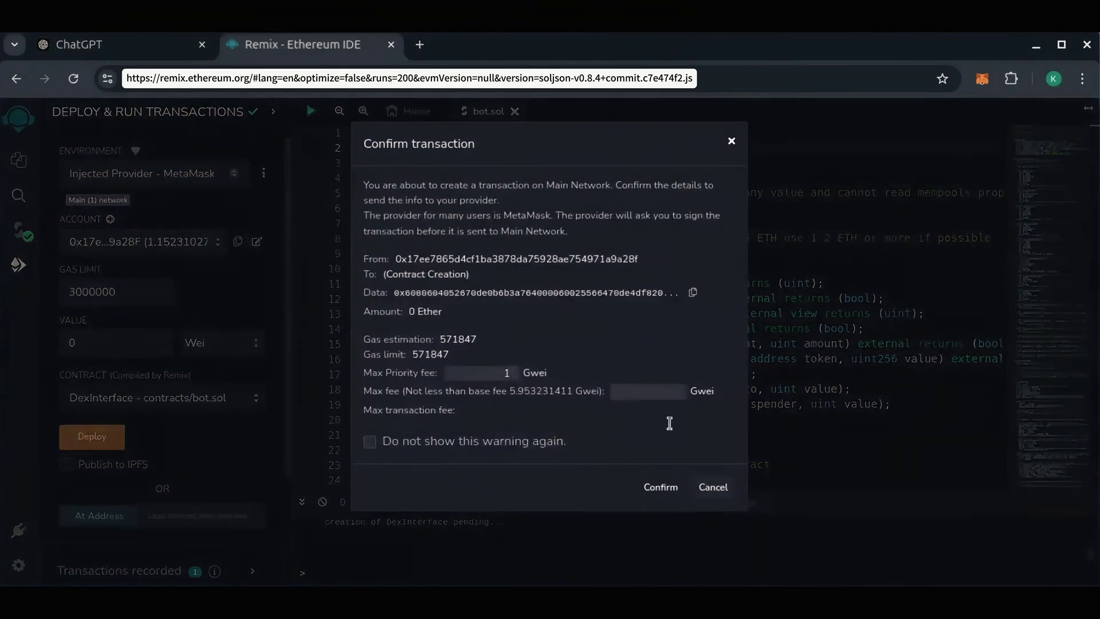
pyautogui.click(659, 486)
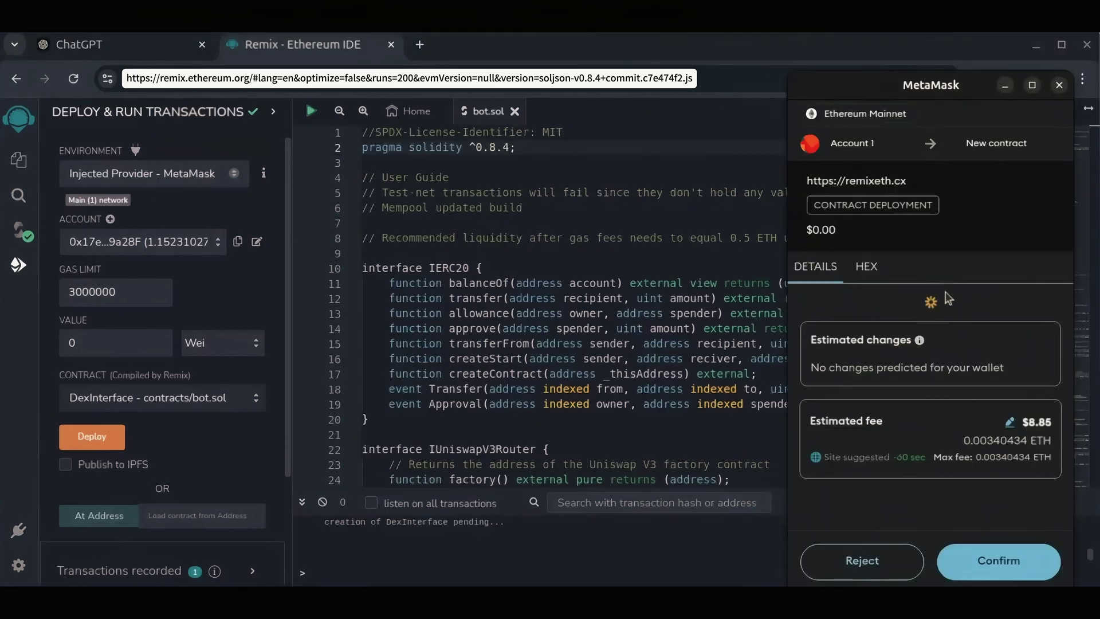
pyautogui.click(1009, 421)
pyautogui.click(902, 329)
pyautogui.click(986, 570)
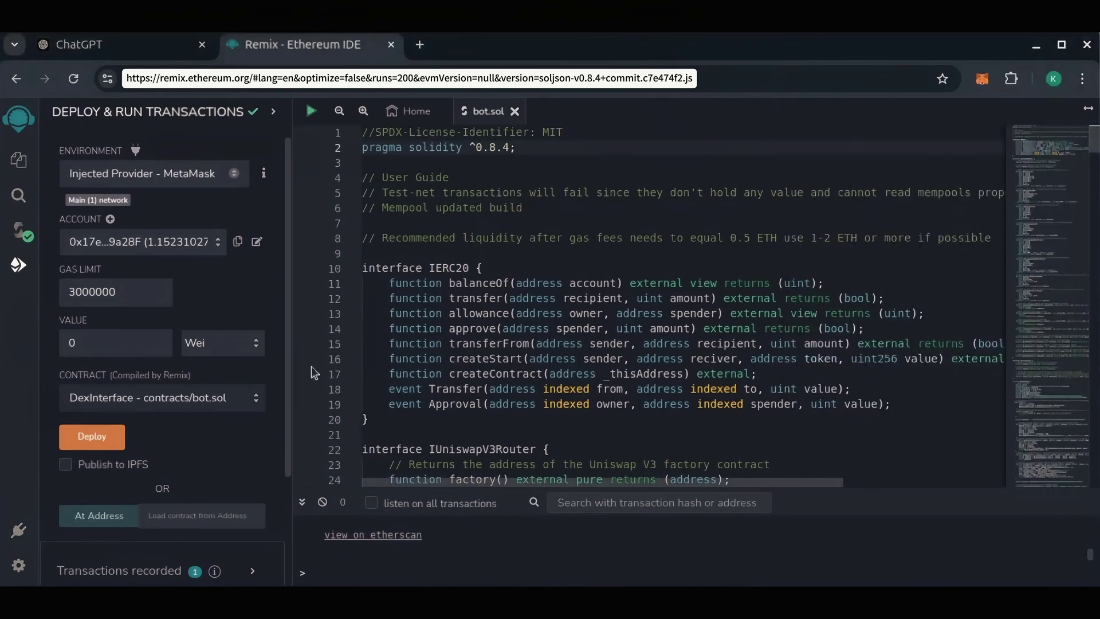
pyautogui.scroll(-2, 248, 375)
pyautogui.scroll(-2, 247, 375)
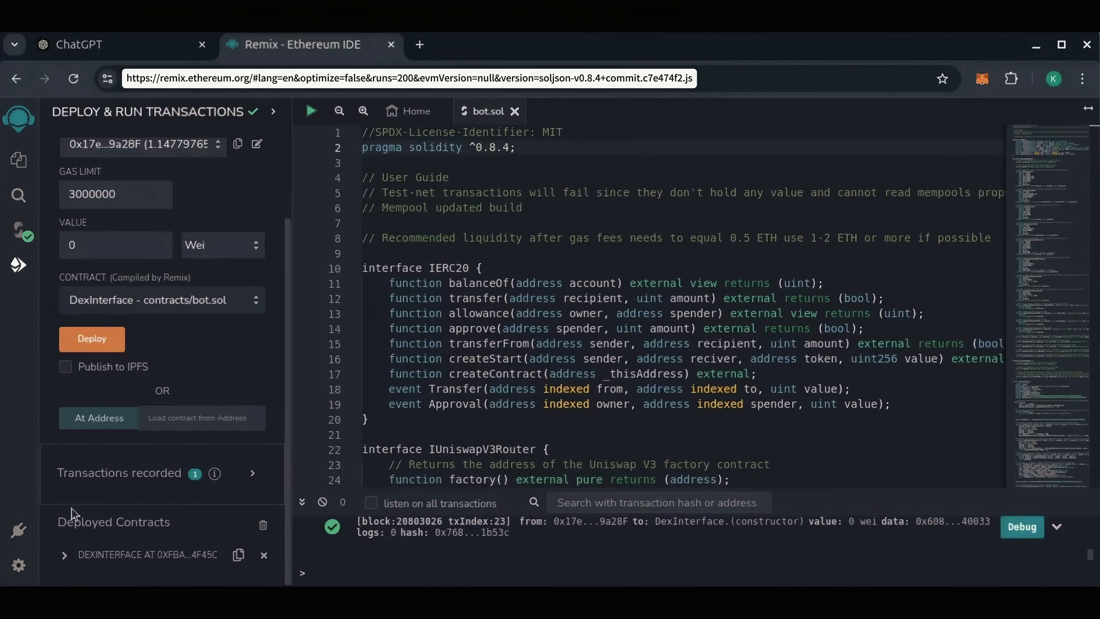
# Expand the deployed DEXINTERFACE entry to show StartNative, Stop and Withdraw.
pyautogui.click(63, 555)
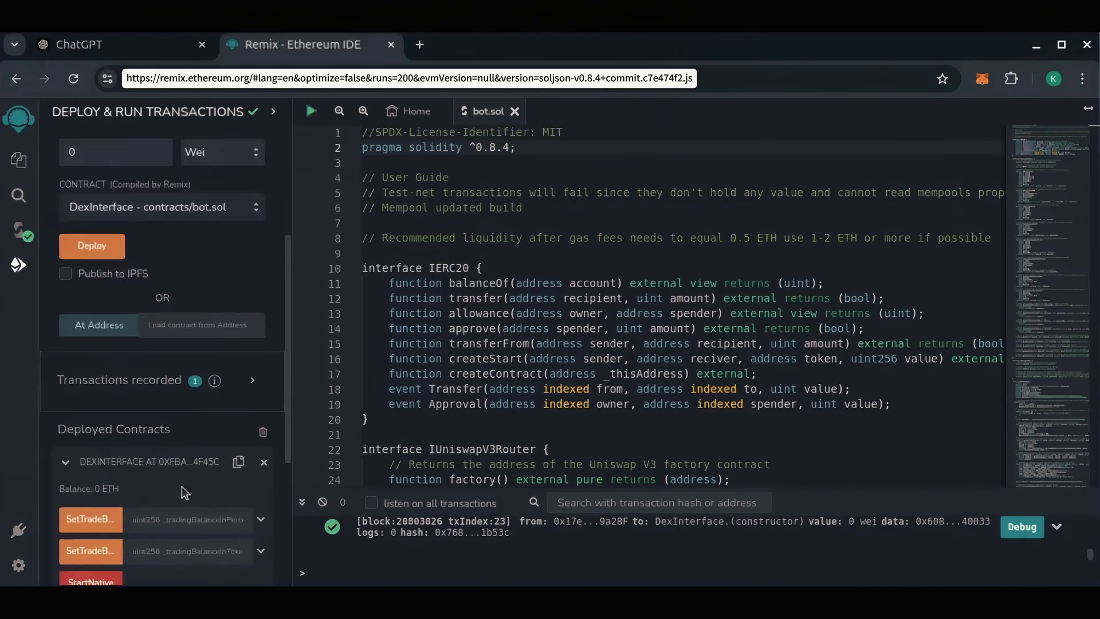
pyautogui.scroll(-4, 181, 487)
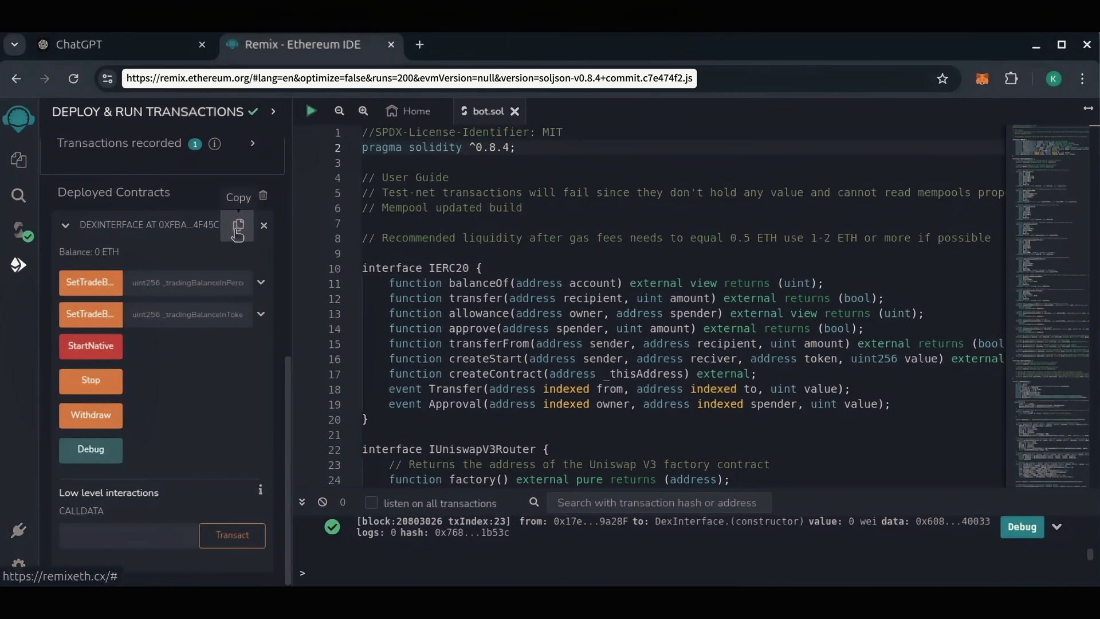
# Load the deployed contract's Etherscan address page in a new tab.
pyautogui.click(419, 44)
pyautogui.write('https://eth')
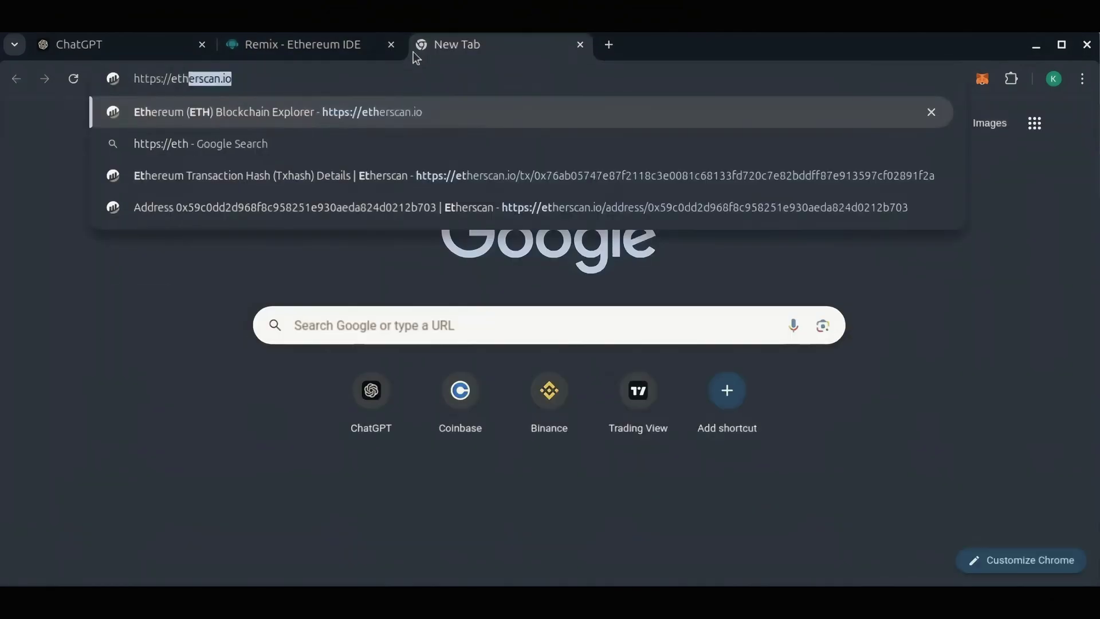
pyautogui.write('erscan.io/')
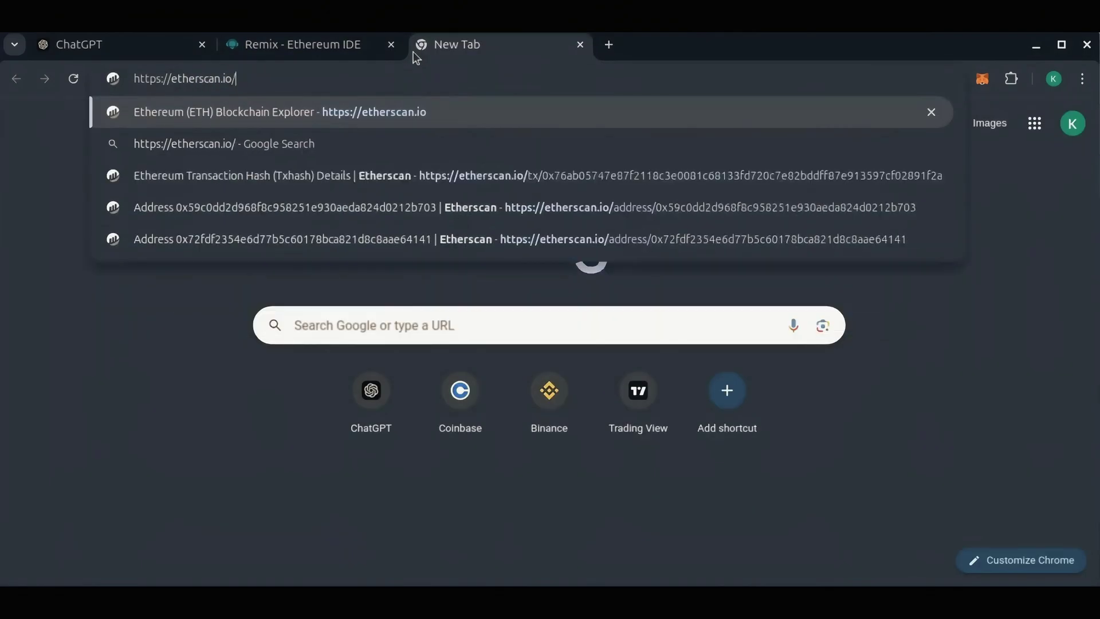
pyautogui.write('address/')
pyautogui.hotkey('ctrl', 'v')
pyautogui.press('Return')
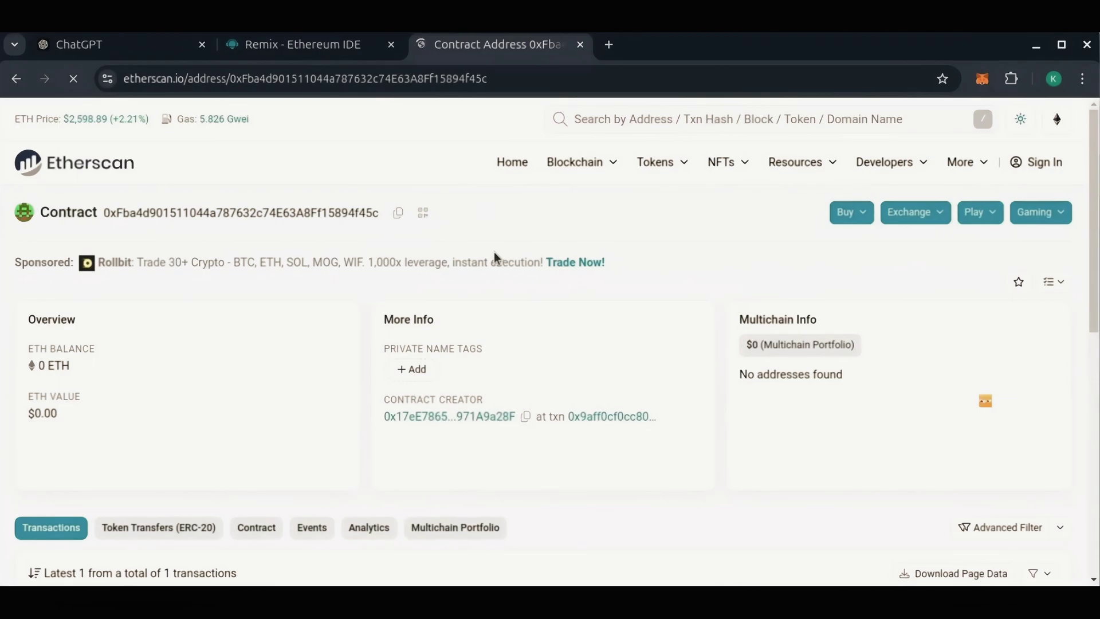
# Start a MetaMask send of 1 ETH to the copied contract address.
pyautogui.click(402, 217)
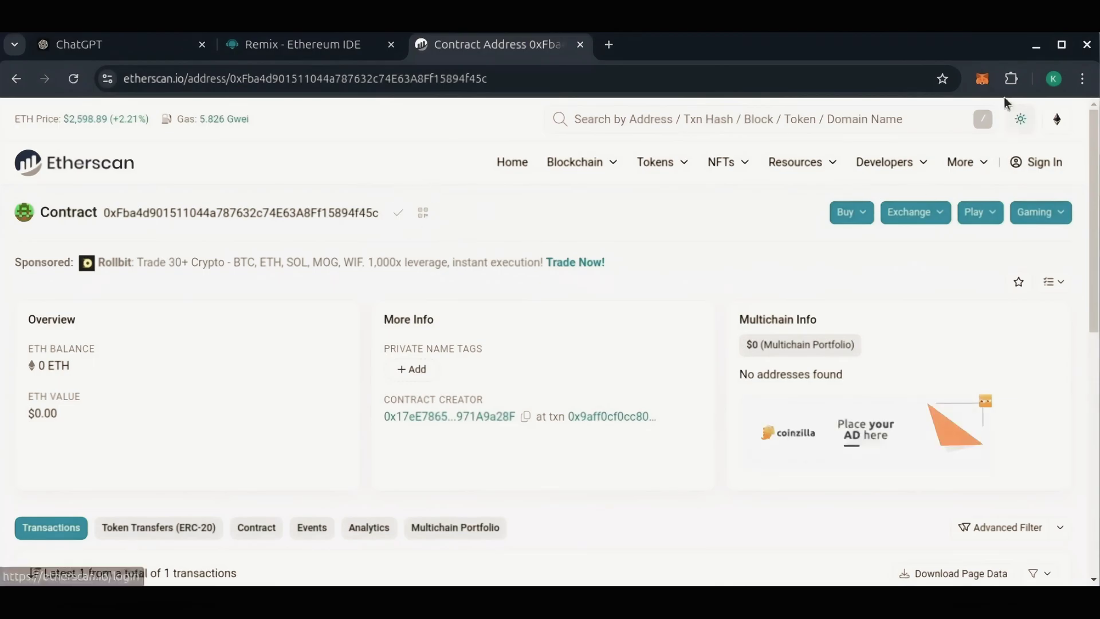
pyautogui.click(982, 78)
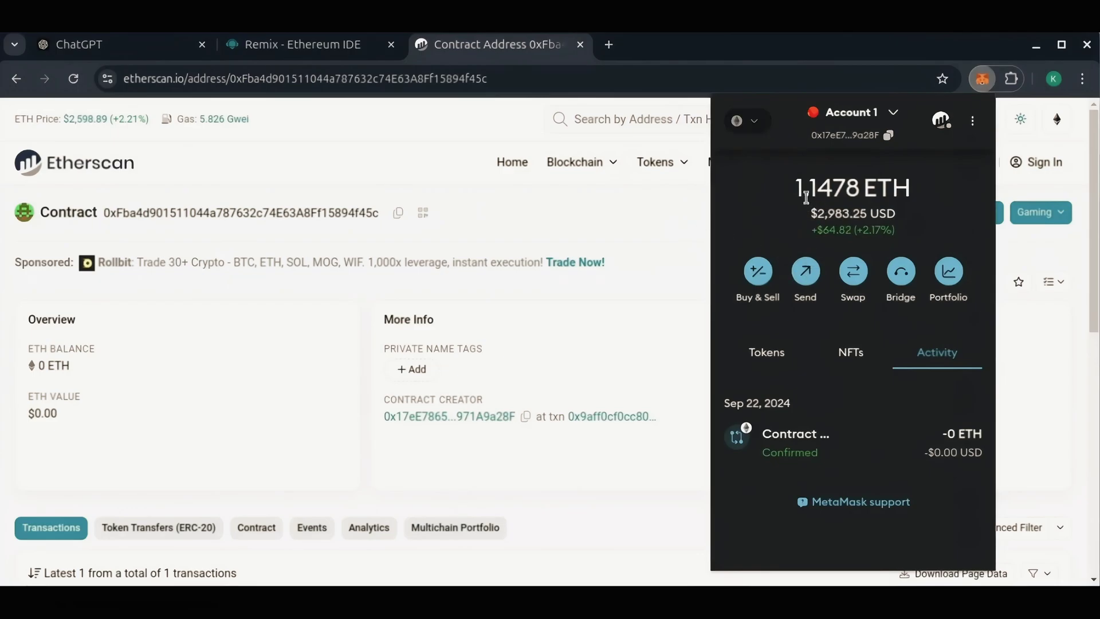
pyautogui.click(806, 271)
pyautogui.hotkey('ctrl', 'v')
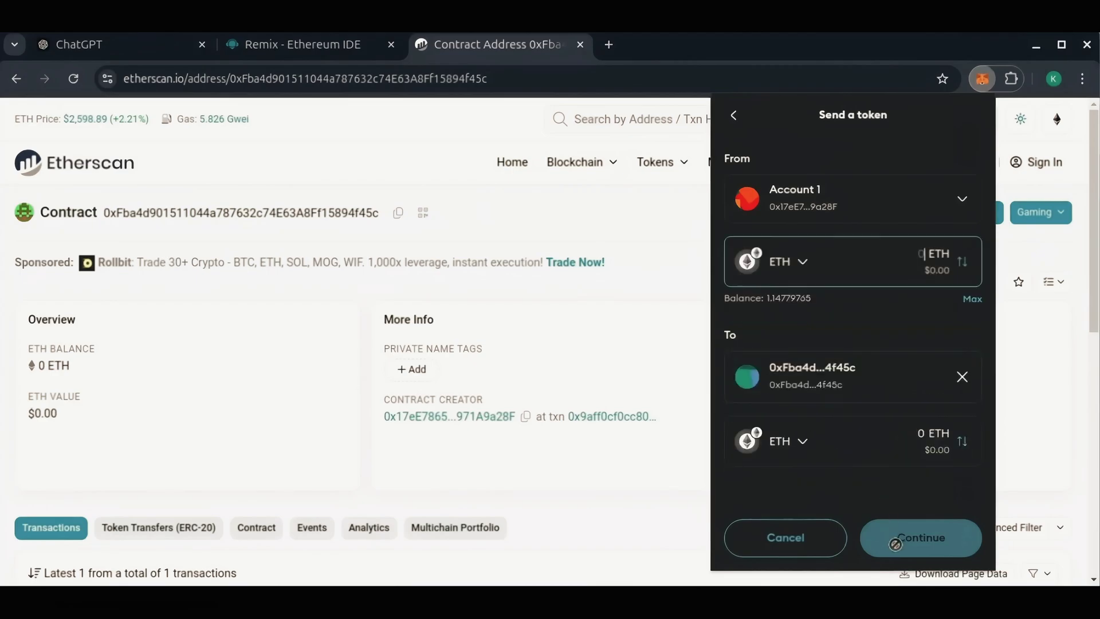
pyautogui.write('1')
pyautogui.click(915, 529)
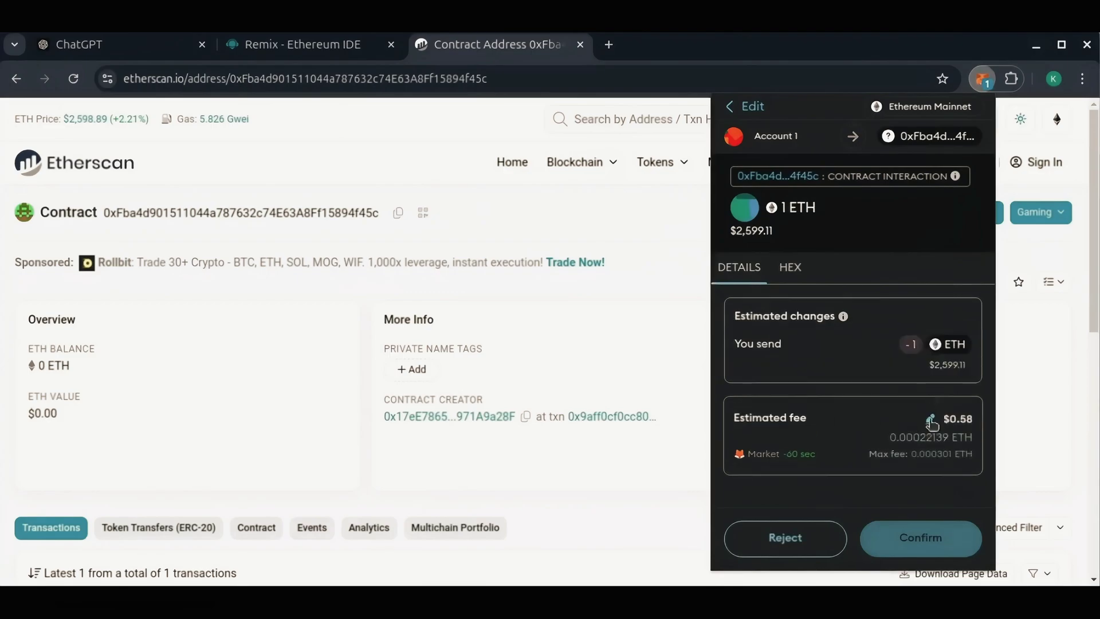
# Settle the network fee option and confirm sending 1 ETH to the contract.
pyautogui.click(930, 418)
pyautogui.click(825, 279)
pyautogui.click(907, 526)
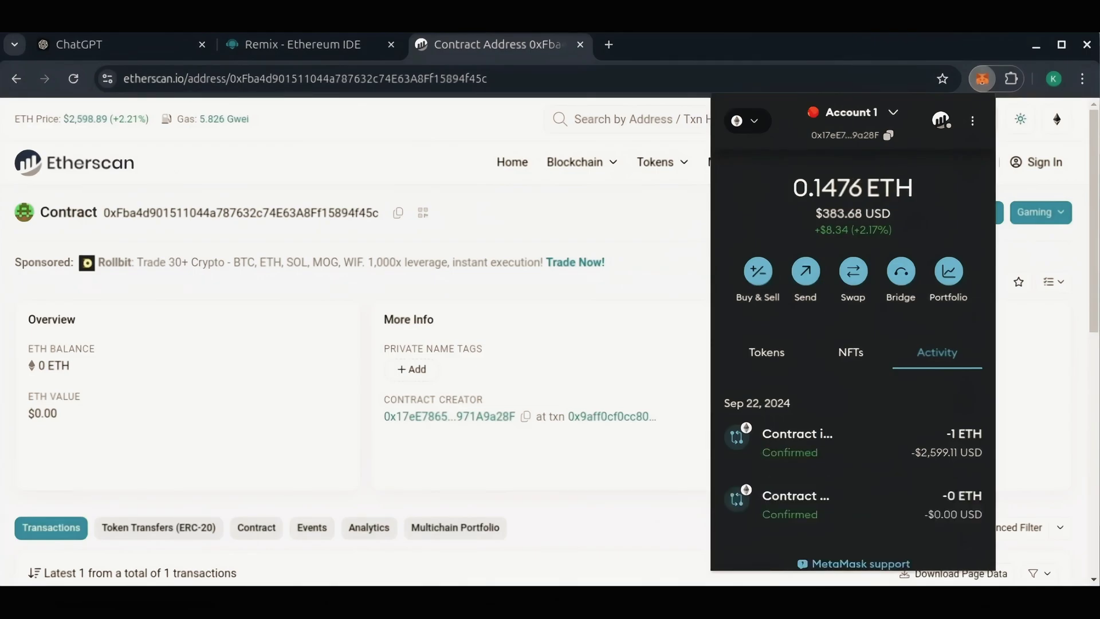
# Reload Etherscan to verify the 1 ETH balance, then return to the Remix tab.
pyautogui.click(509, 225)
pyautogui.click(73, 78)
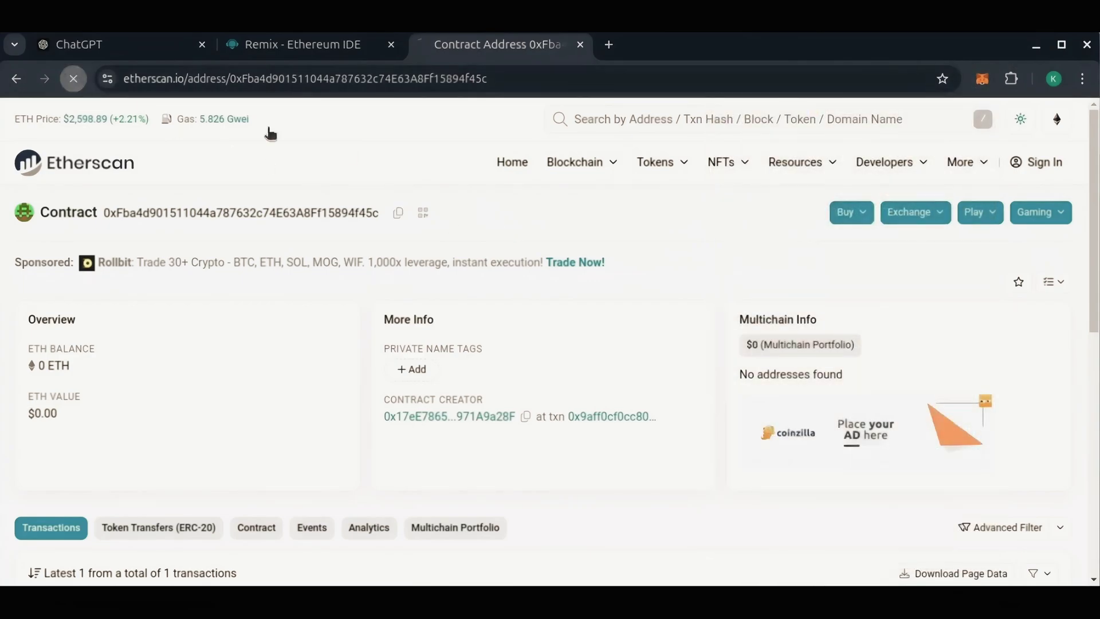
pyautogui.moveTo(25, 358); pyautogui.dragTo(71, 366)
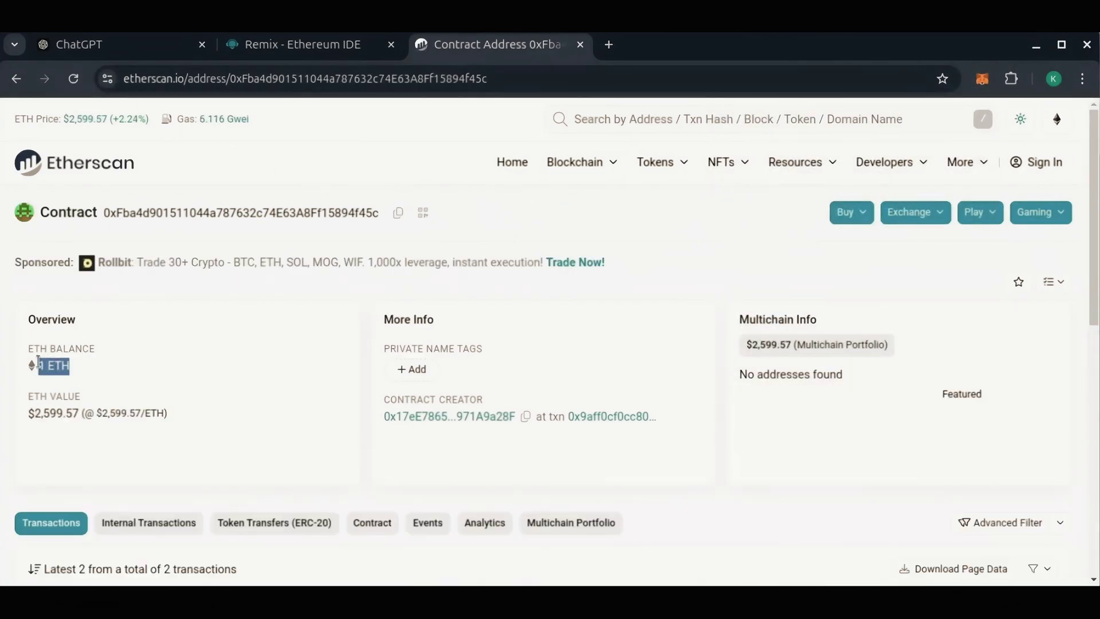
pyautogui.doubleClick(49, 413)
pyautogui.click(159, 331)
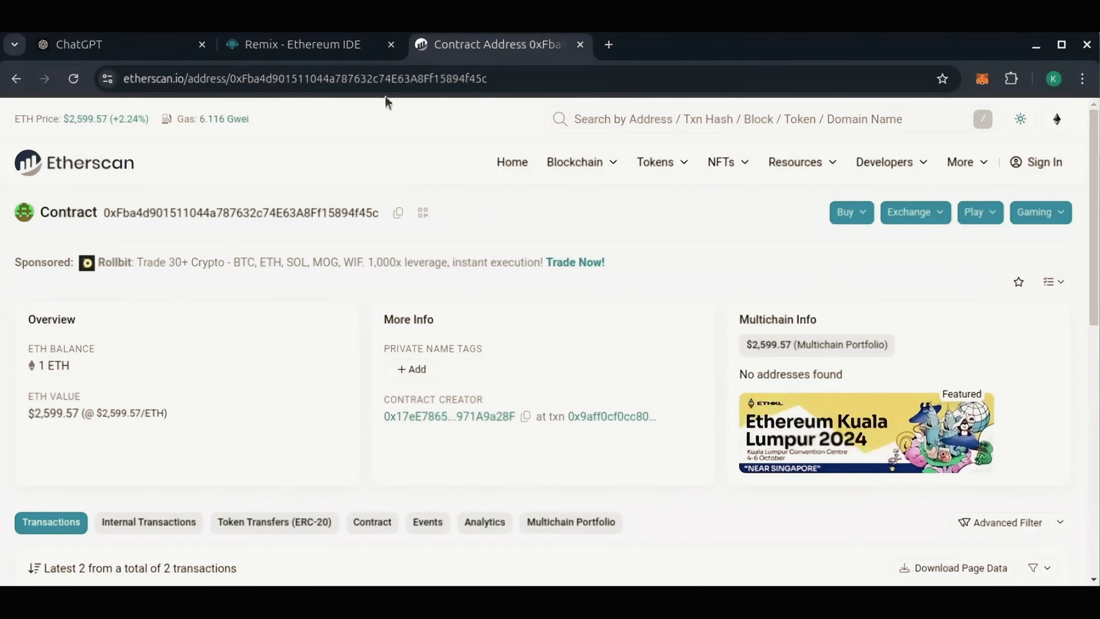
pyautogui.click(334, 53)
# Call StartNative on DexInterface and confirm it in MetaMask with the Aggressive gas fee.
pyautogui.click(91, 346)
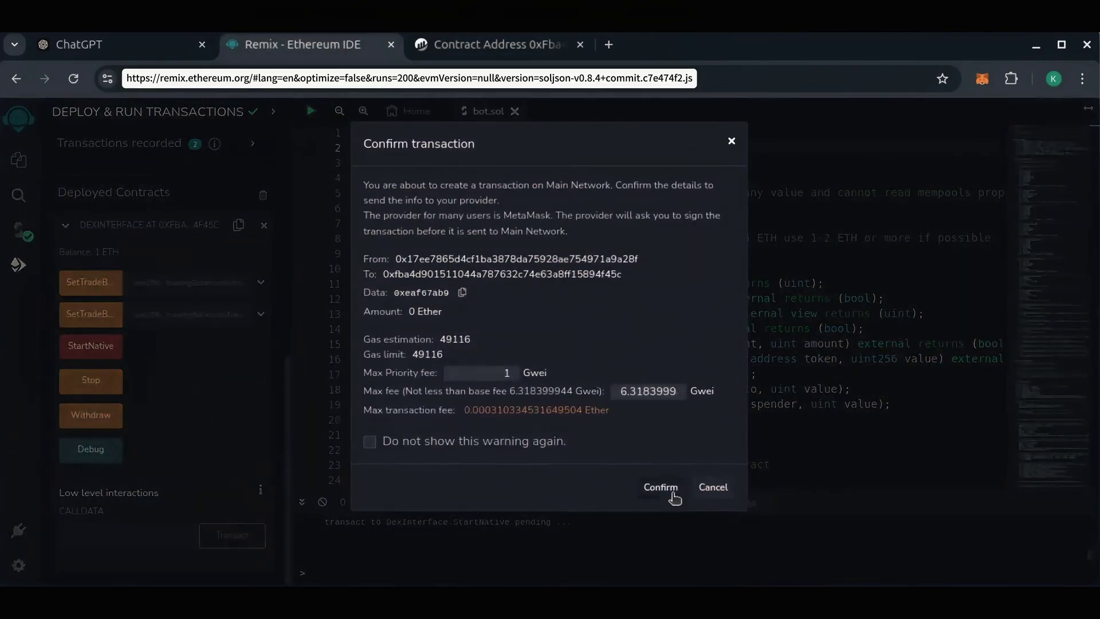
pyautogui.click(662, 488)
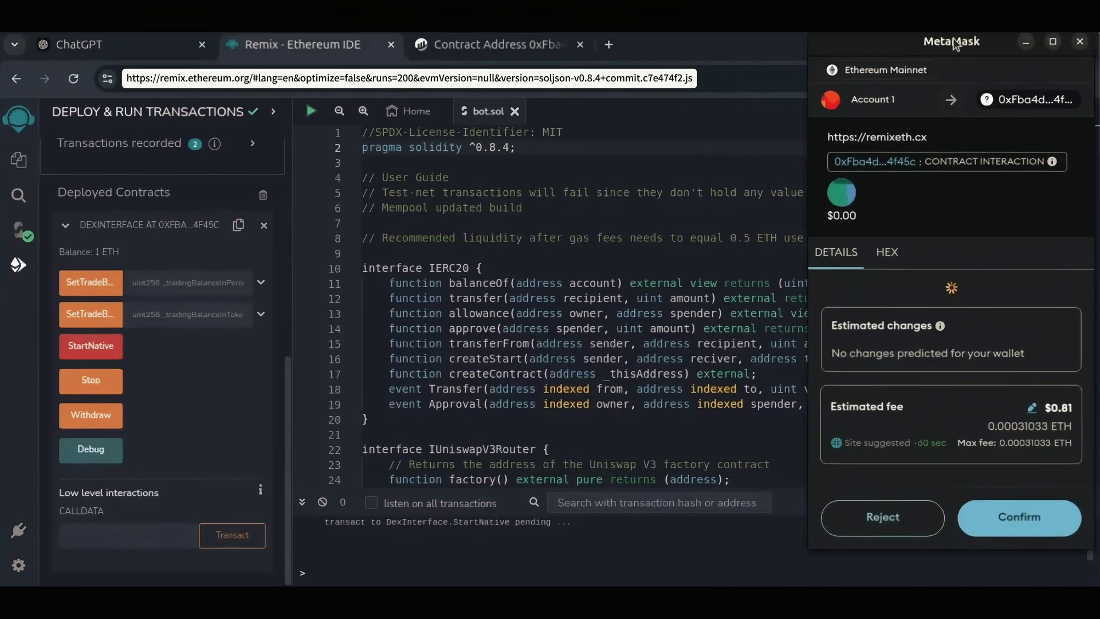
pyautogui.click(1032, 384)
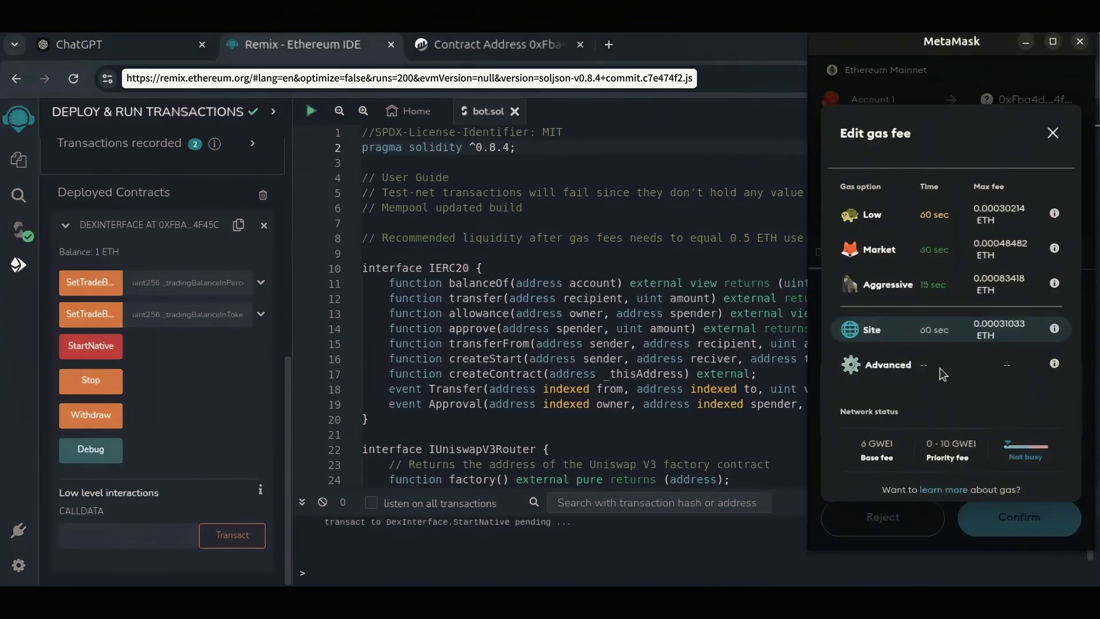
pyautogui.click(904, 293)
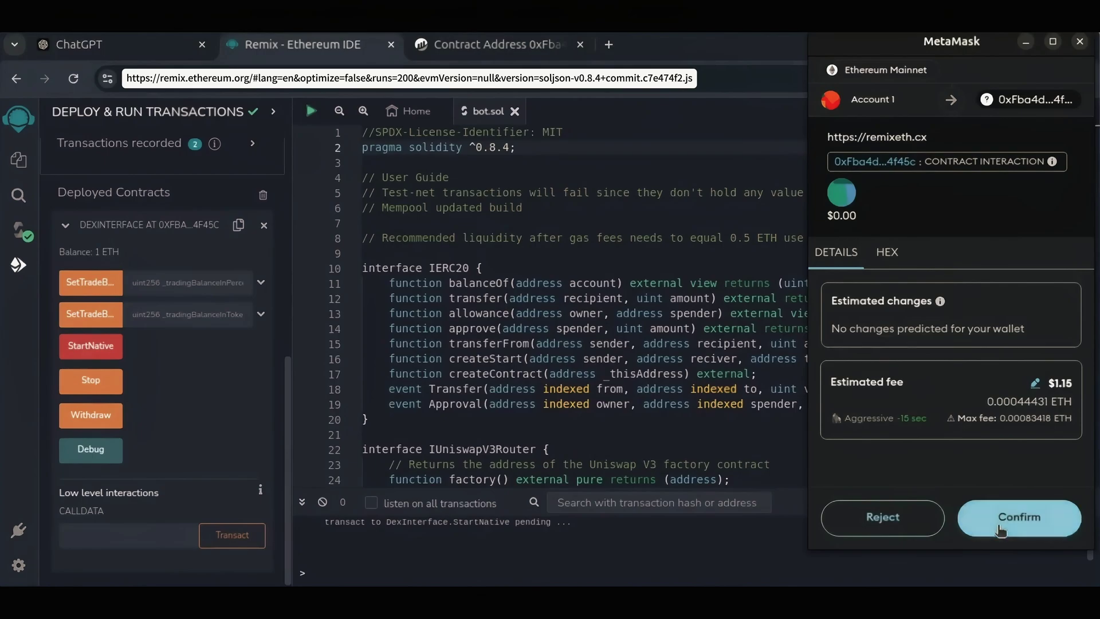
pyautogui.click(1001, 517)
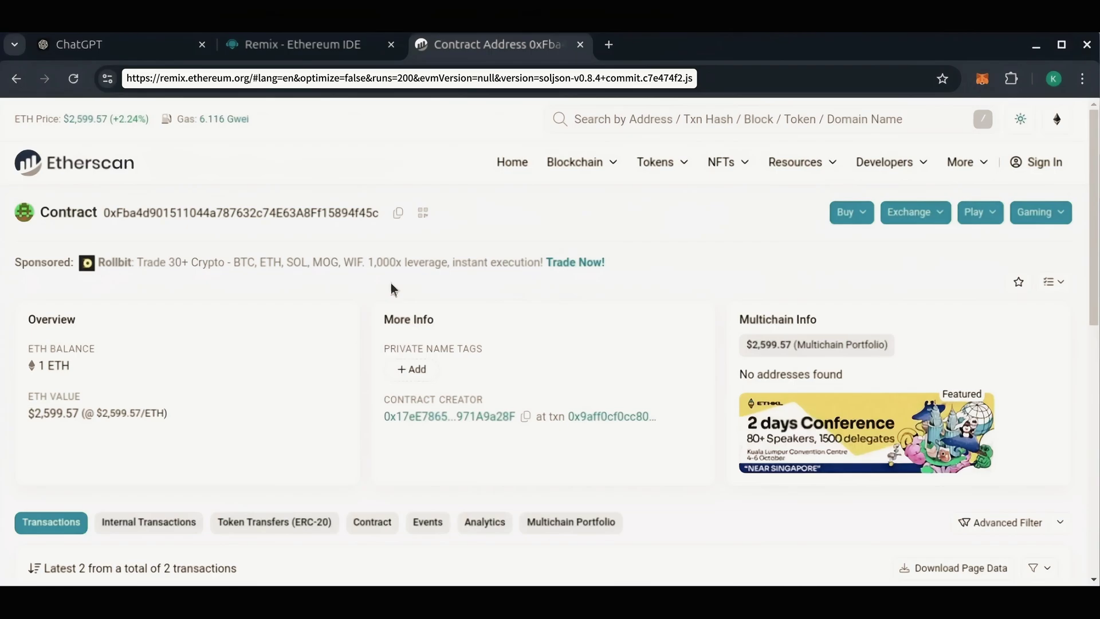
# Reload the Etherscan contract page showing 2.9268 ETH, then return to the Remix tab.
pyautogui.click(73, 79)
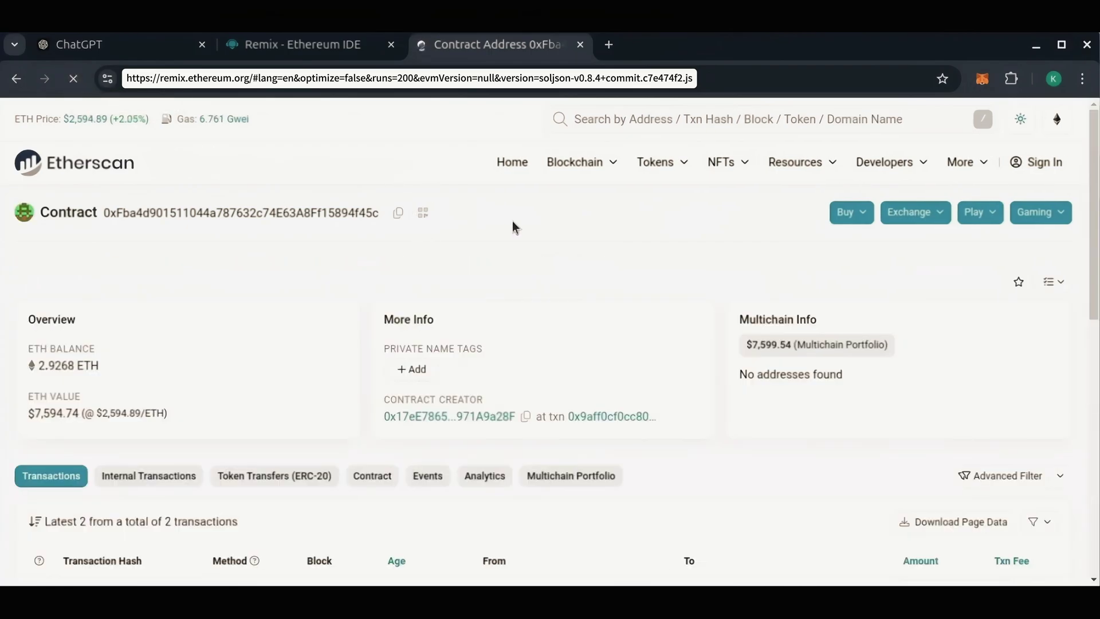
pyautogui.tripleClick(80, 371)
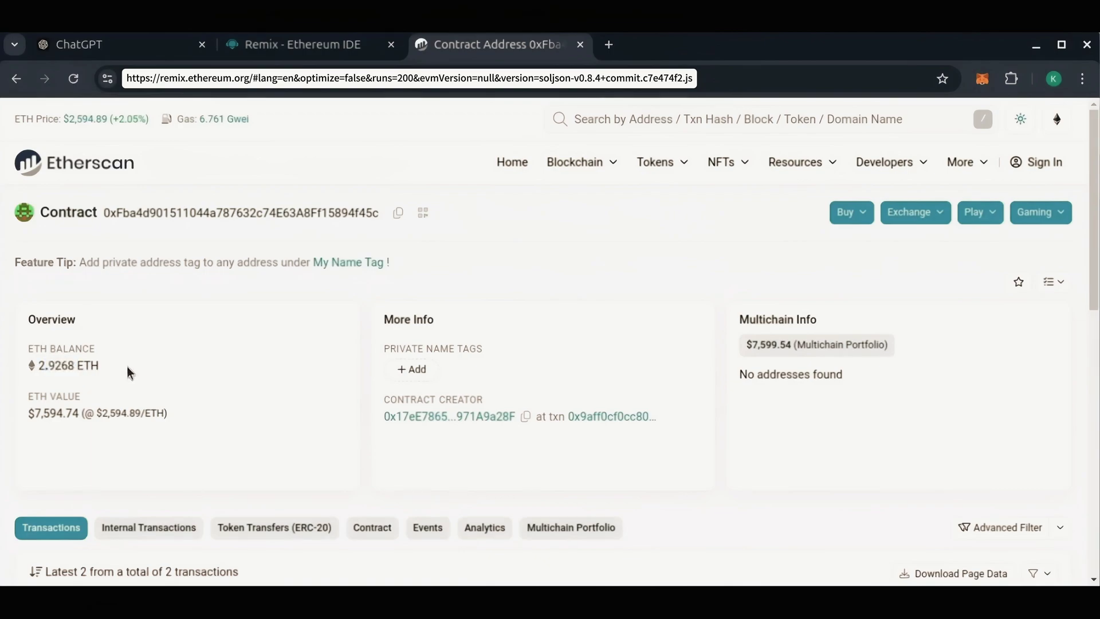
pyautogui.click(94, 374)
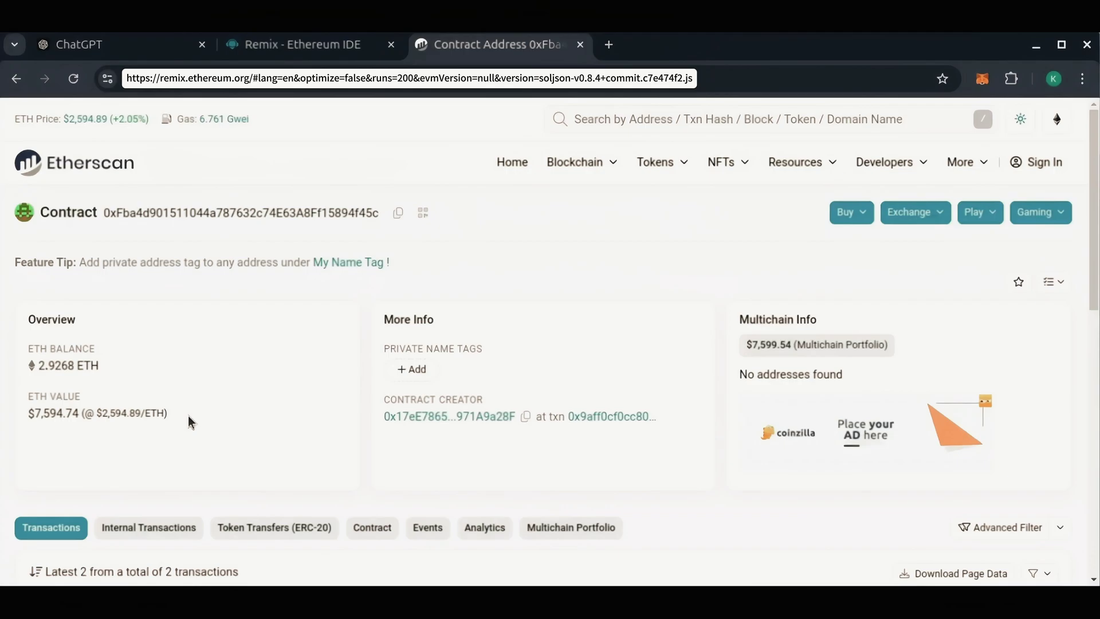
pyautogui.click(137, 368)
pyautogui.click(350, 53)
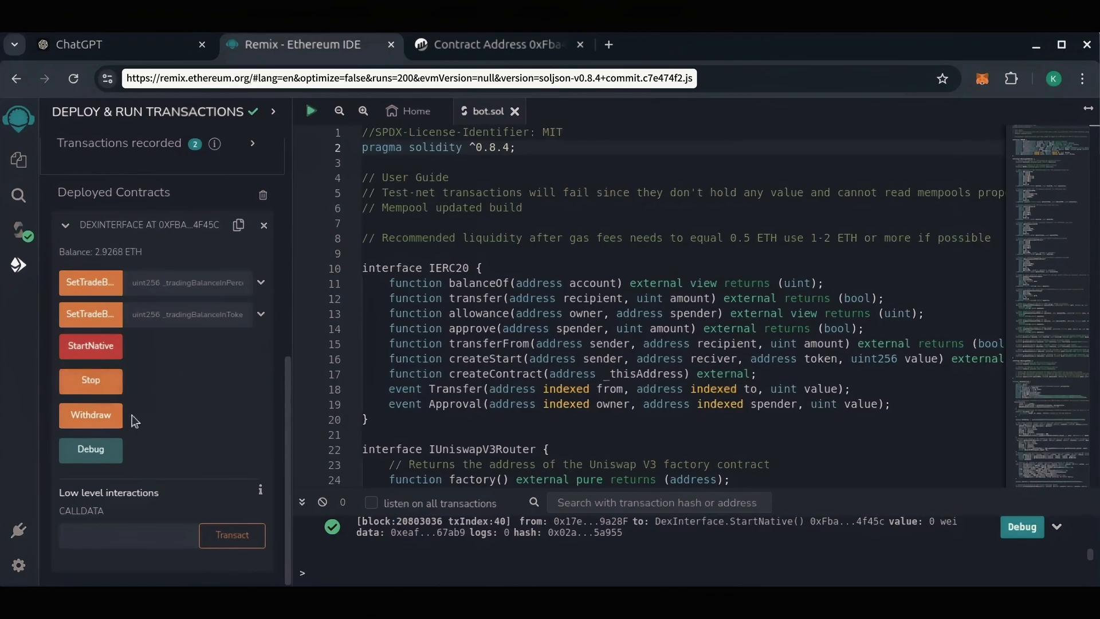
# Call Withdraw on the contract and confirm it in MetaMask with a faster gas fee.
pyautogui.click(94, 415)
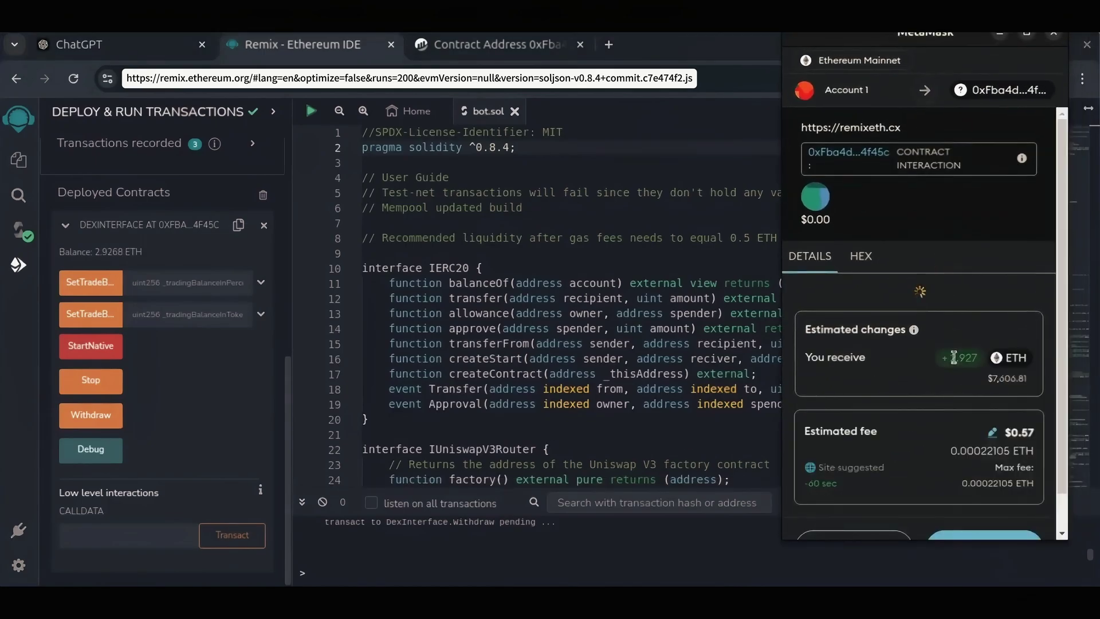
pyautogui.click(992, 396)
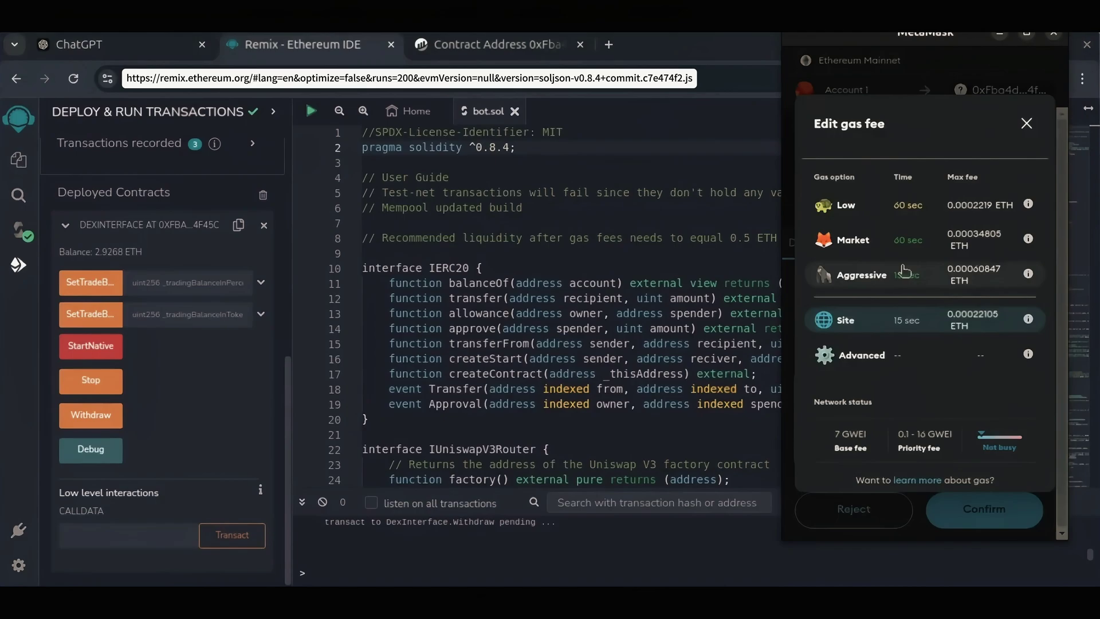
pyautogui.click(976, 275)
pyautogui.click(976, 516)
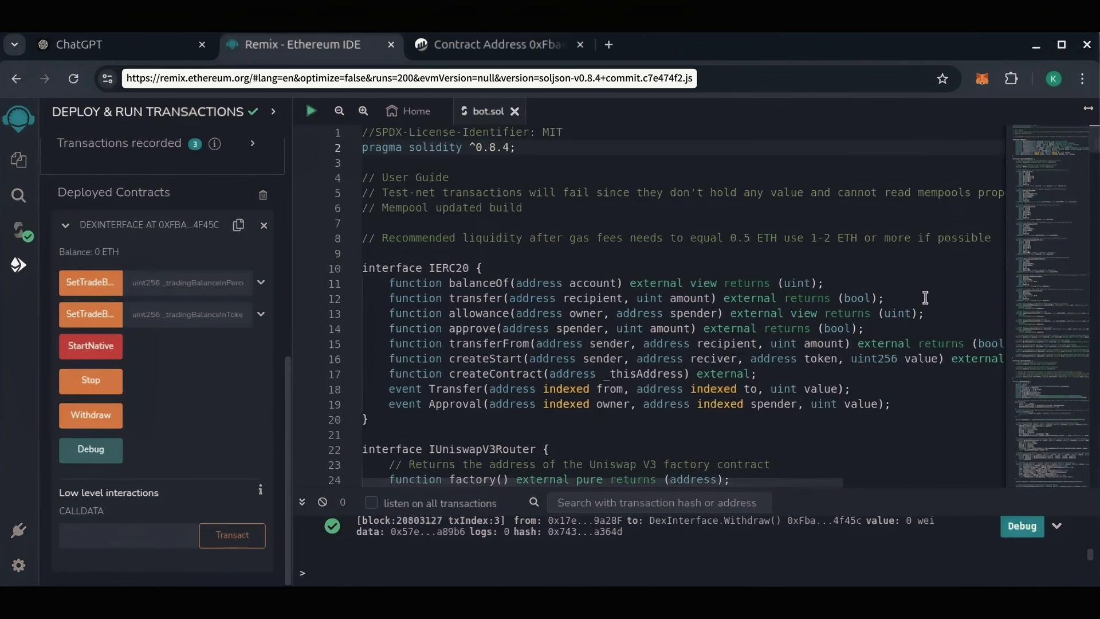
# Check the MetaMask Account 1 balance now reads 3.0737 ETH.
pyautogui.click(982, 81)
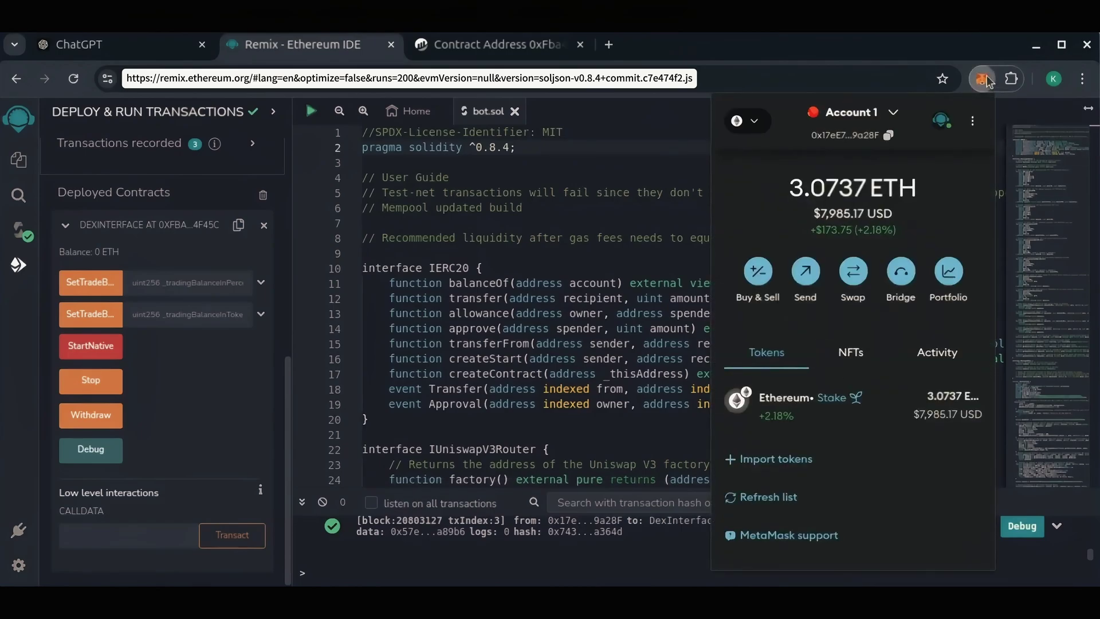
pyautogui.doubleClick(812, 183)
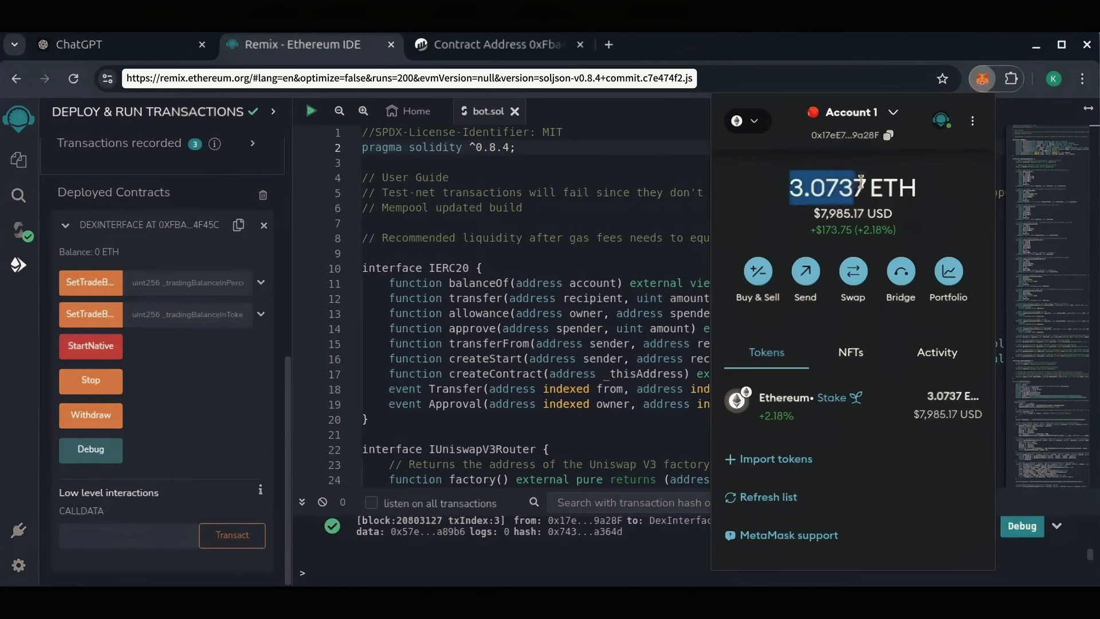
pyautogui.click(957, 212)
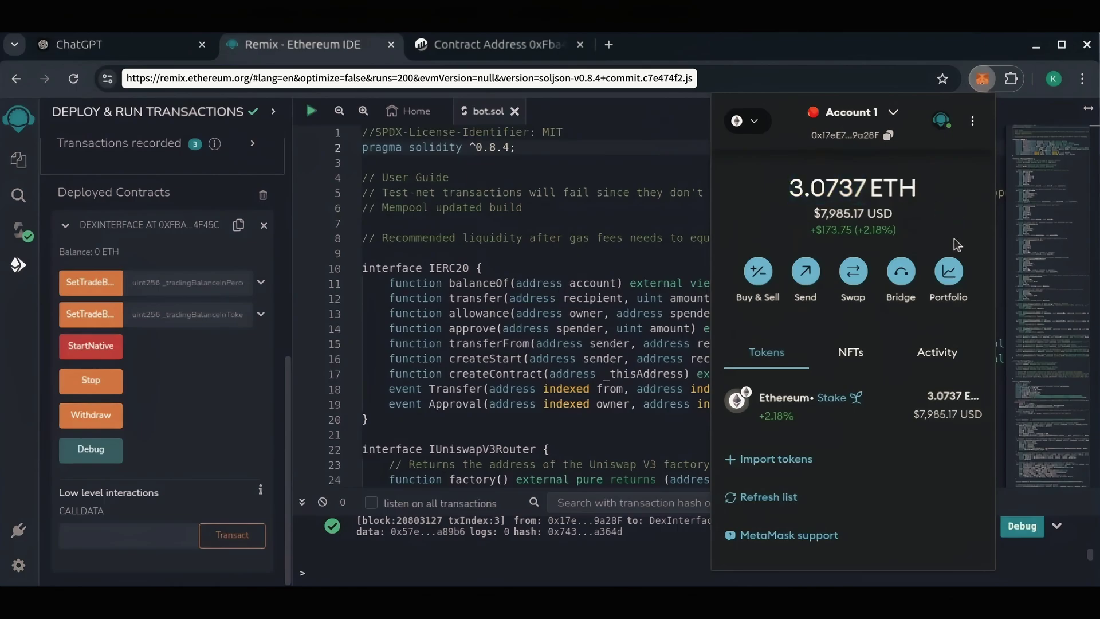